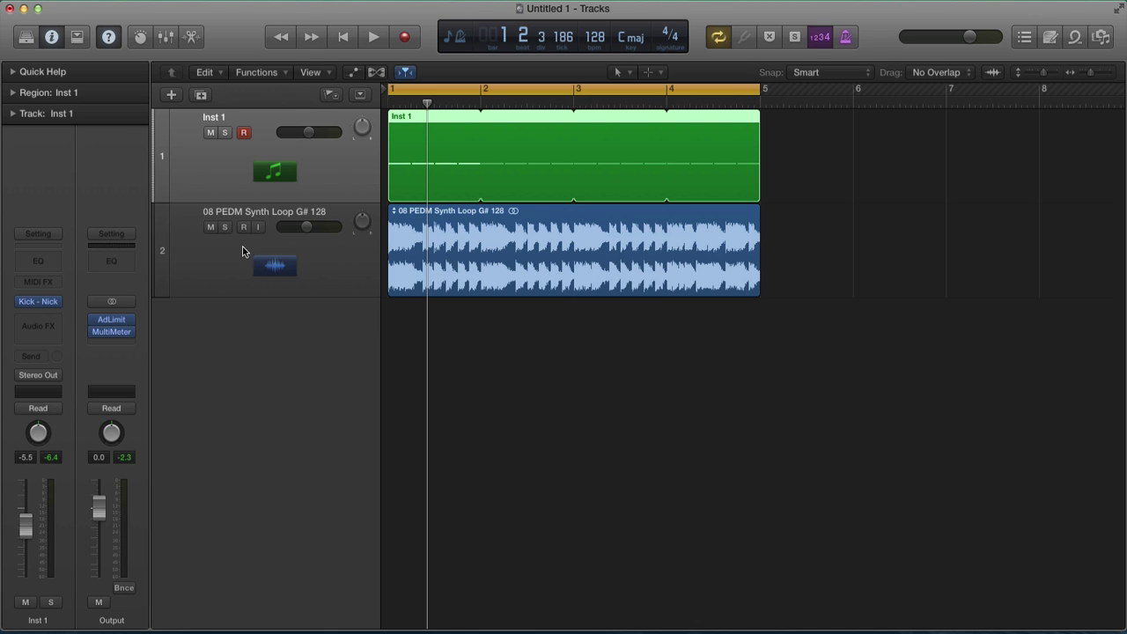
# Deselect the Inst 1 region and play back the kick and loop
pyautogui.click(568, 355)
pyautogui.press('space')
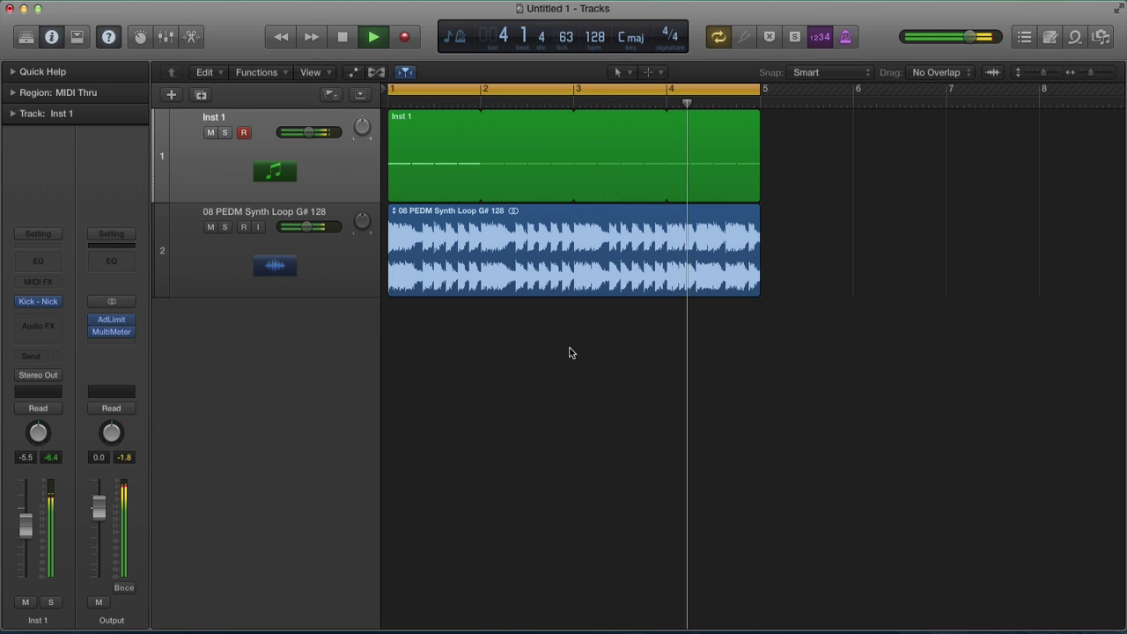
pyautogui.press('space')
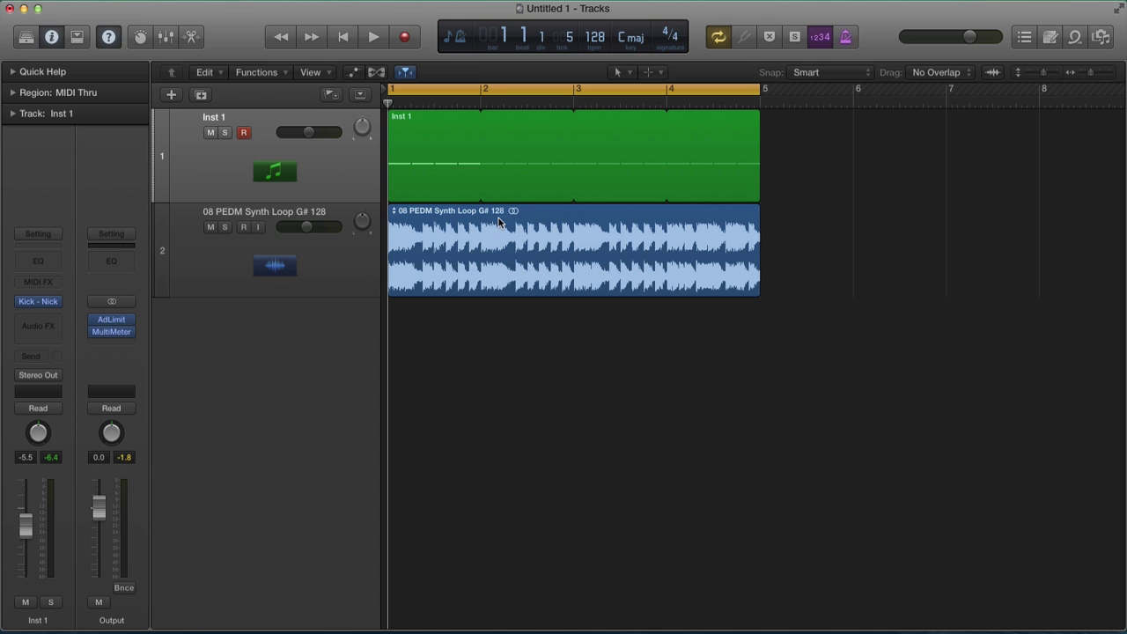
pyautogui.hscroll(1, 489, 216)
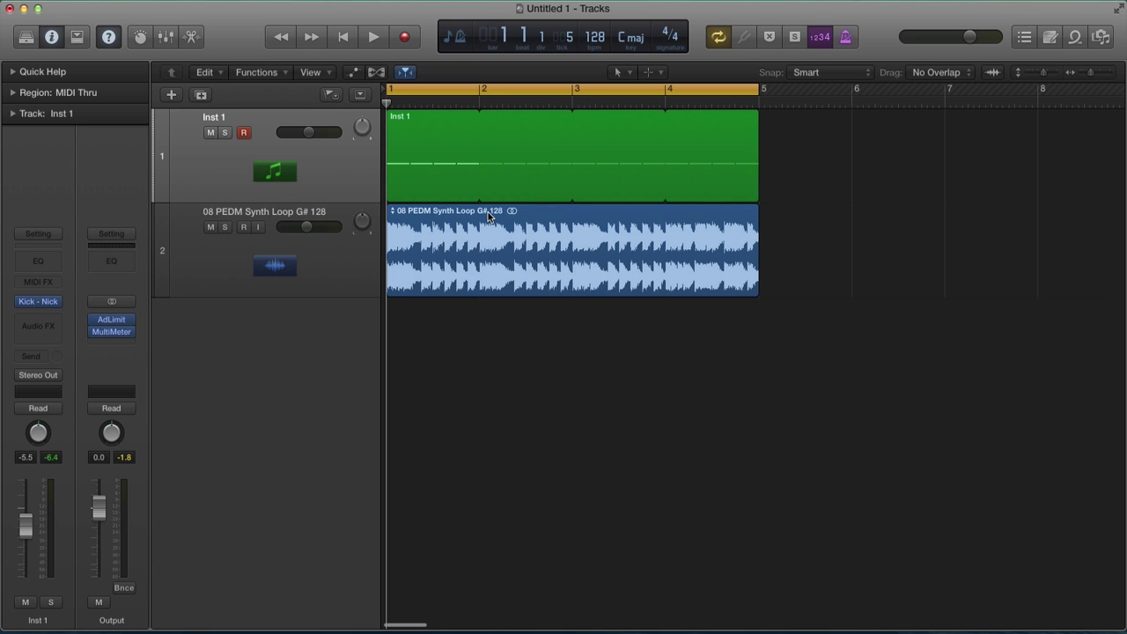
pyautogui.hscroll(-1, 489, 217)
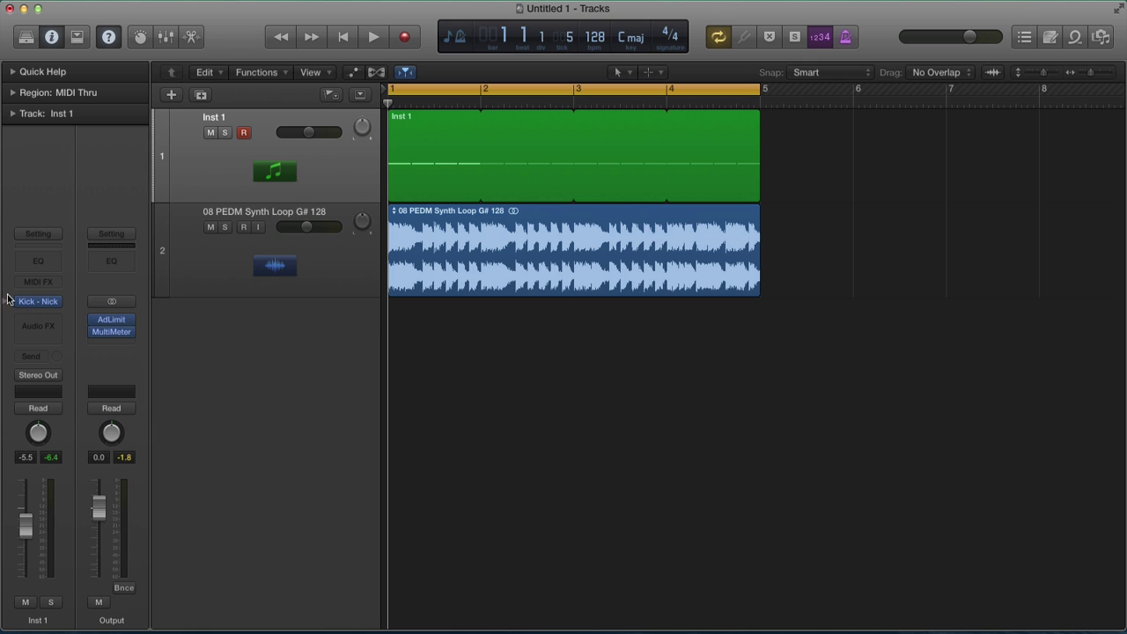
# Open the Kick - Nicky Romero synth on Inst 1 and position its window
pyautogui.click(43, 301)
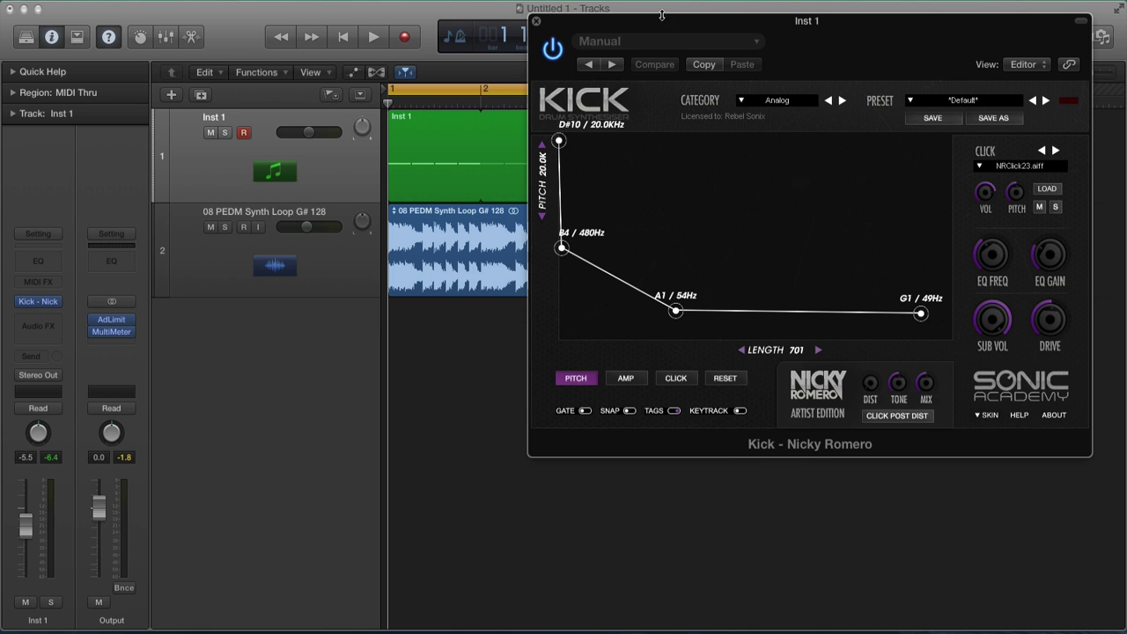
pyautogui.moveTo(663, 18); pyautogui.dragTo(615, 14)
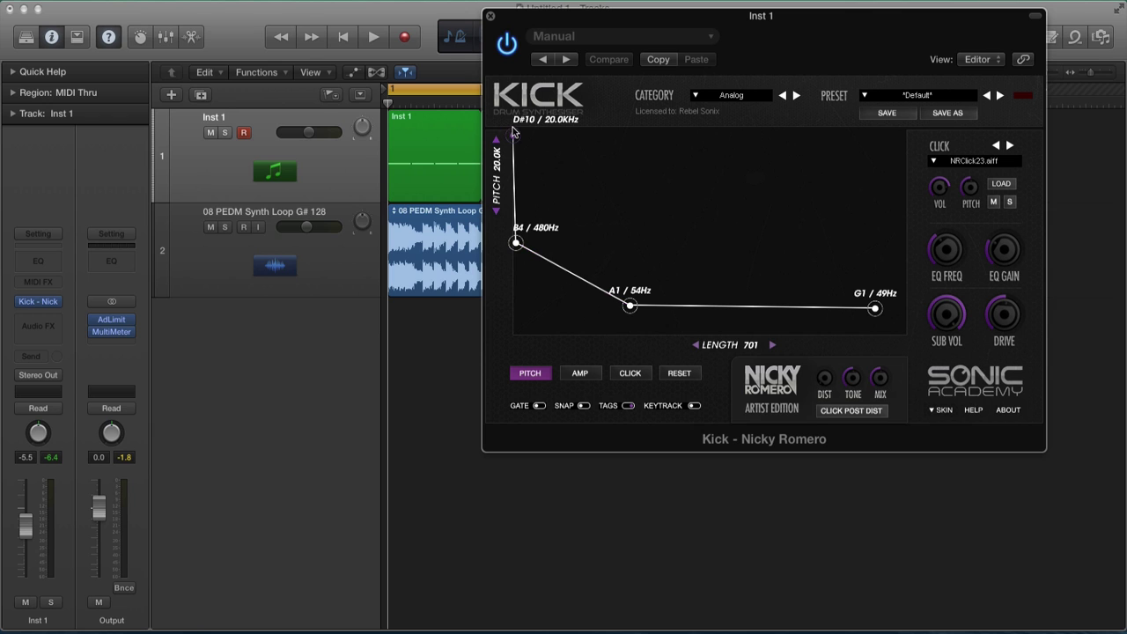
pyautogui.moveTo(529, 15); pyautogui.dragTo(580, 9)
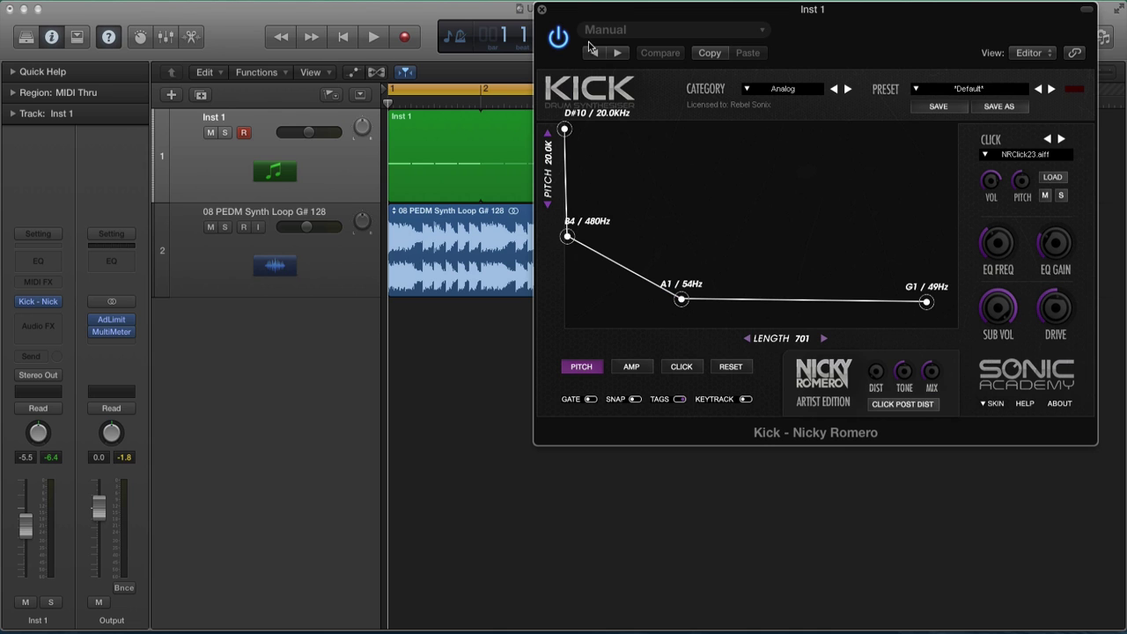
pyautogui.moveTo(601, 10); pyautogui.dragTo(602, 8)
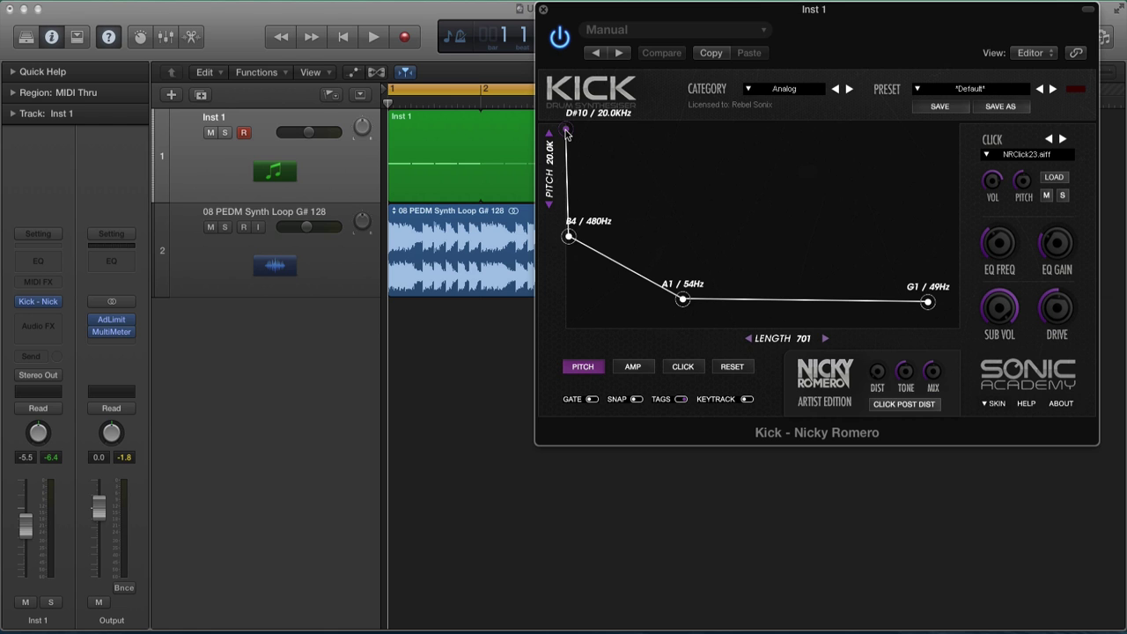
# Solo Inst 1 and raise the Kick's B4 pitch point to 492Hz during playback
pyautogui.click(226, 133)
pyautogui.press('space')
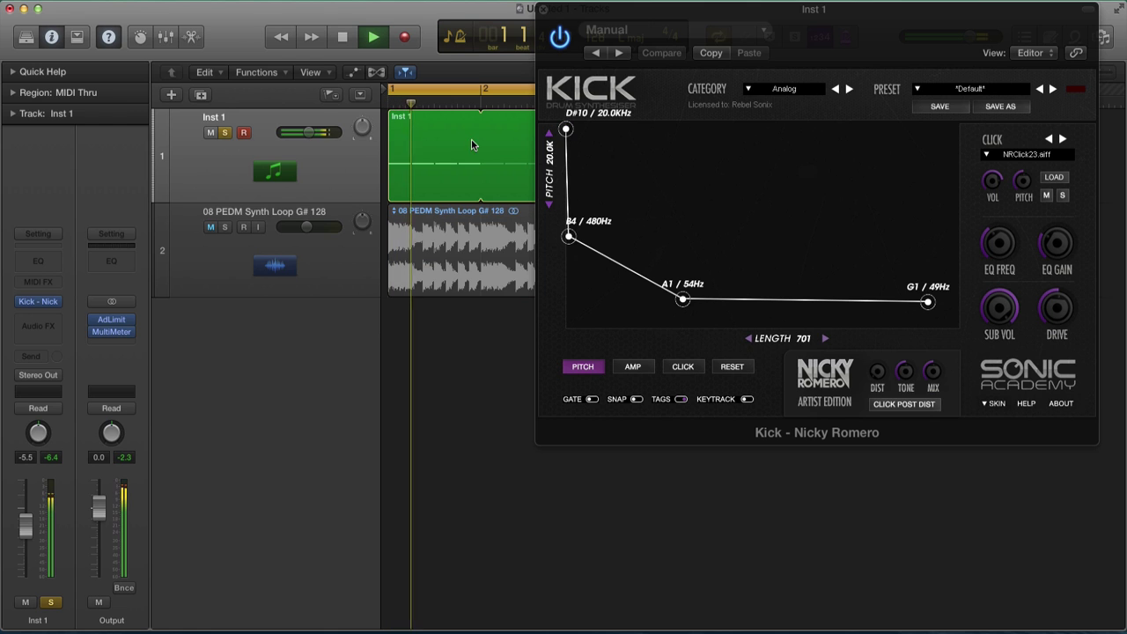
pyautogui.moveTo(568, 129)
pyautogui.mouseDown()
pyautogui.moveTo(564, 220)
pyautogui.moveTo(563, 115)
pyautogui.mouseUp()
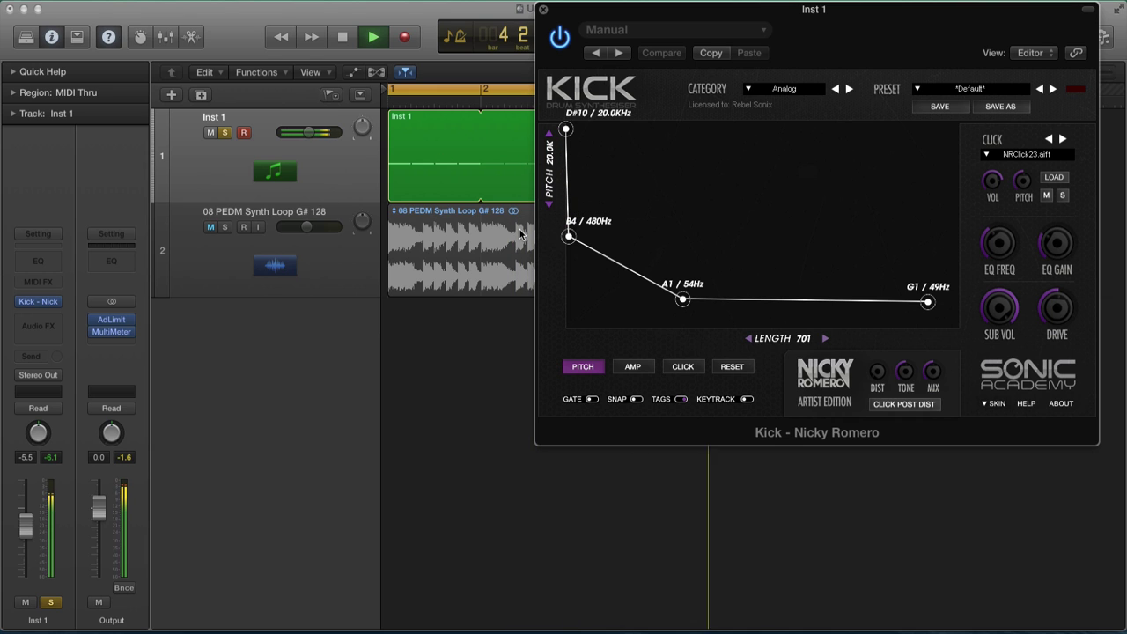
pyautogui.moveTo(571, 237)
pyautogui.mouseDown()
pyautogui.moveTo(631, 245)
pyautogui.moveTo(568, 235)
pyautogui.mouseUp()
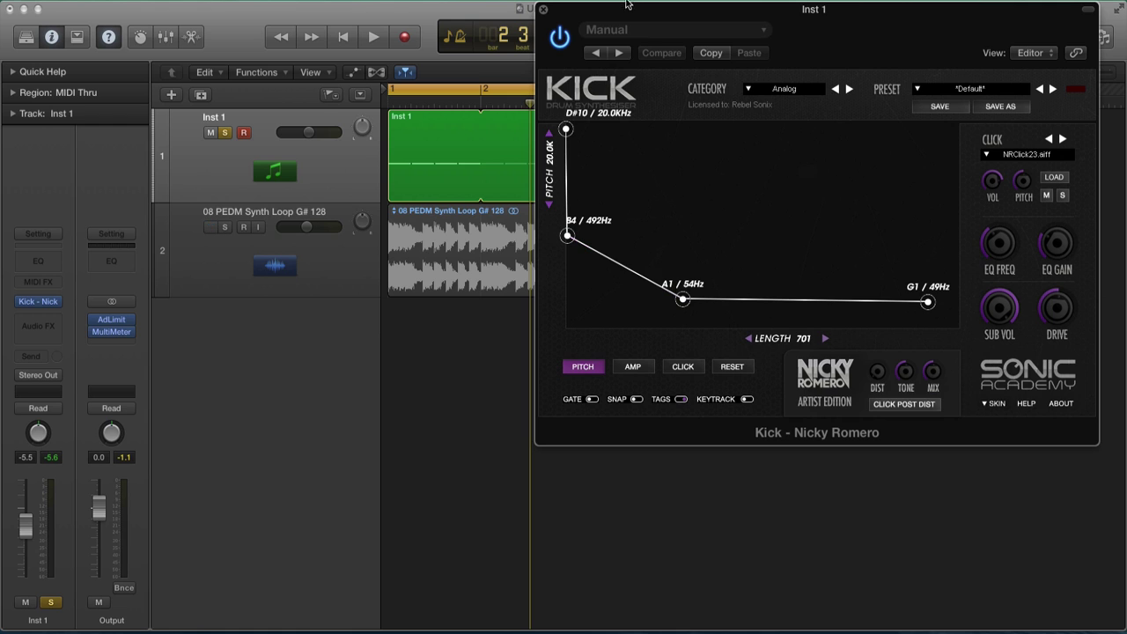
pyautogui.moveTo(627, 4); pyautogui.dragTo(650, 5)
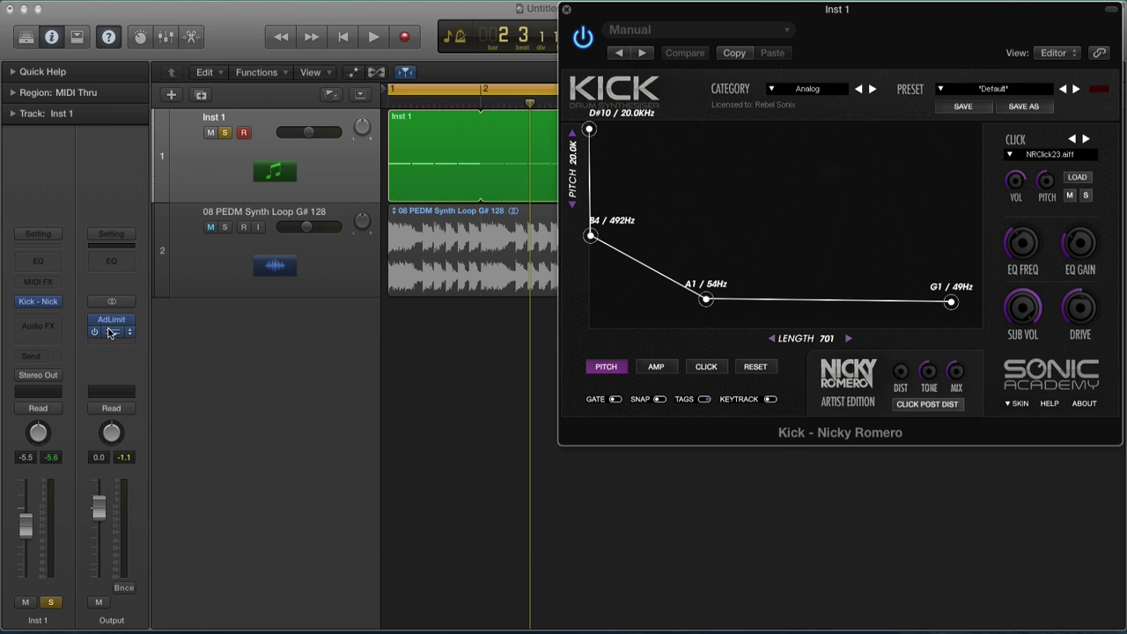
# Open and resize the Output MultiMeter, then move pitch points to G#1 / 52Hz and D5 / 602Hz
pyautogui.click(111, 332)
pyautogui.moveTo(234, 88); pyautogui.dragTo(208, 55)
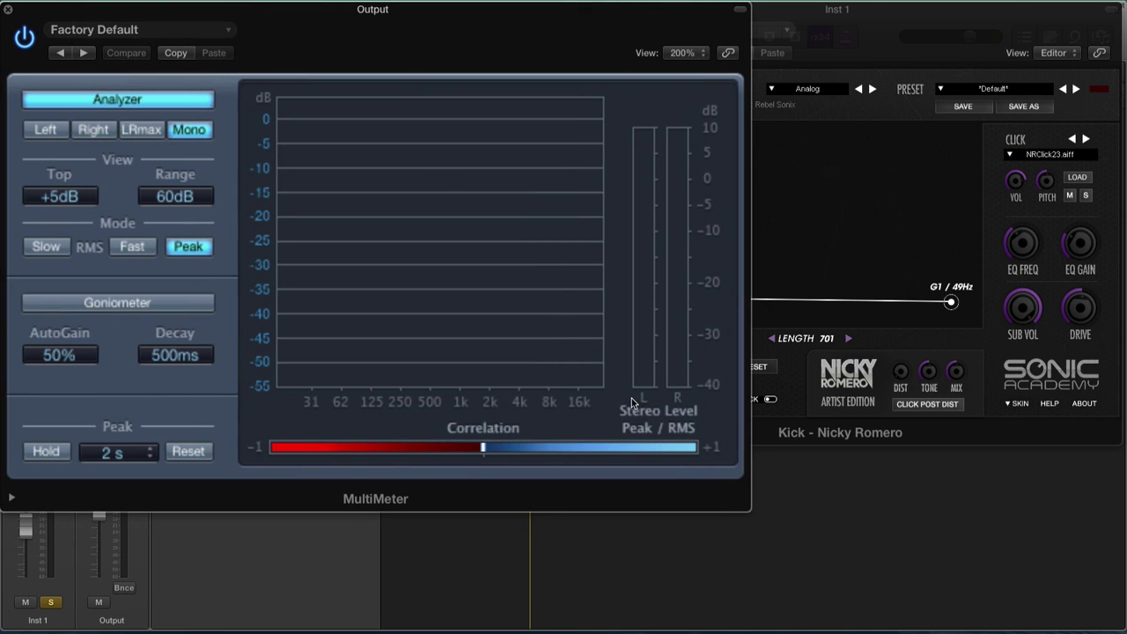
pyautogui.moveTo(740, 508); pyautogui.dragTo(546, 414)
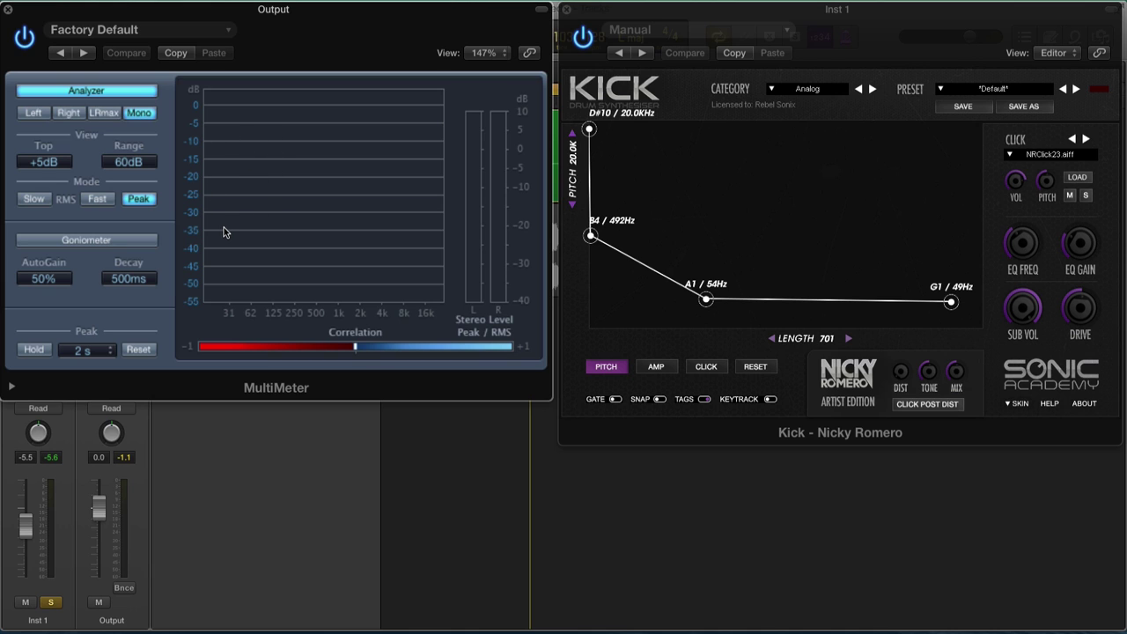
pyautogui.moveTo(707, 300); pyautogui.dragTo(711, 302)
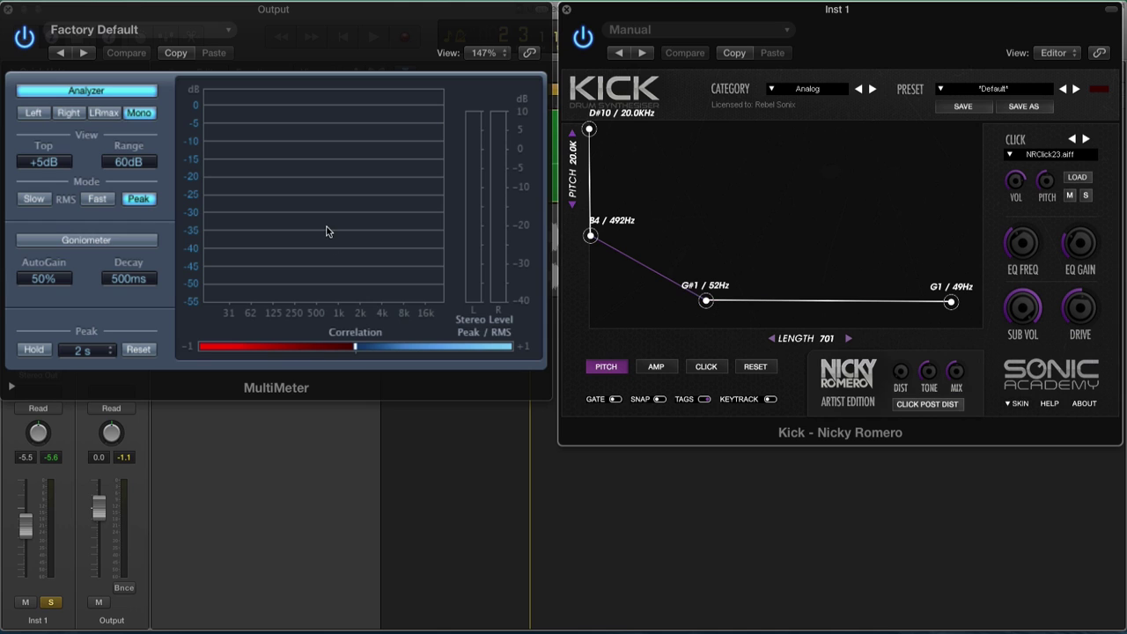
pyautogui.moveTo(594, 237); pyautogui.dragTo(610, 230)
# Add a G#1 / 52Hz pitch point before the final G1 / 49Hz point, auditioning playback
pyautogui.press('space')
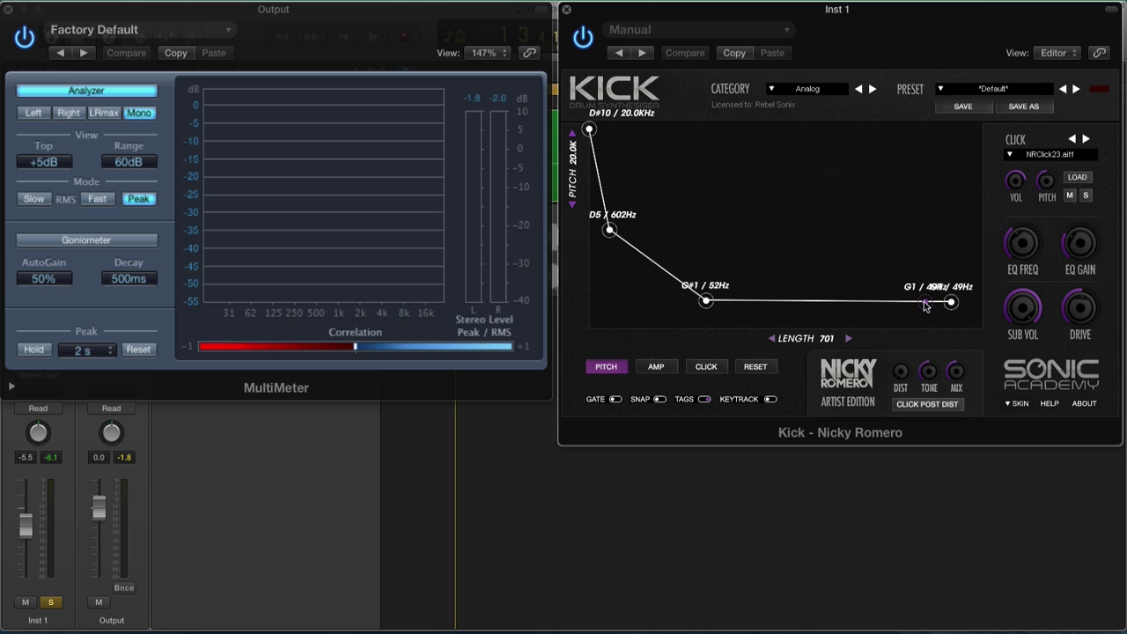
pyautogui.click(924, 302)
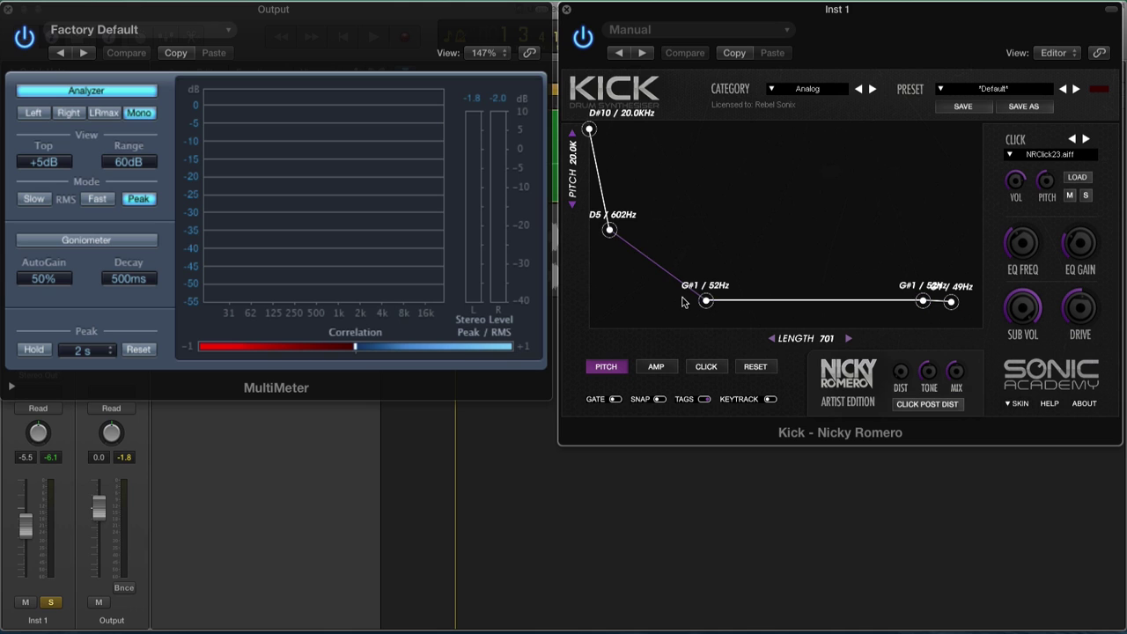
pyautogui.press('space')
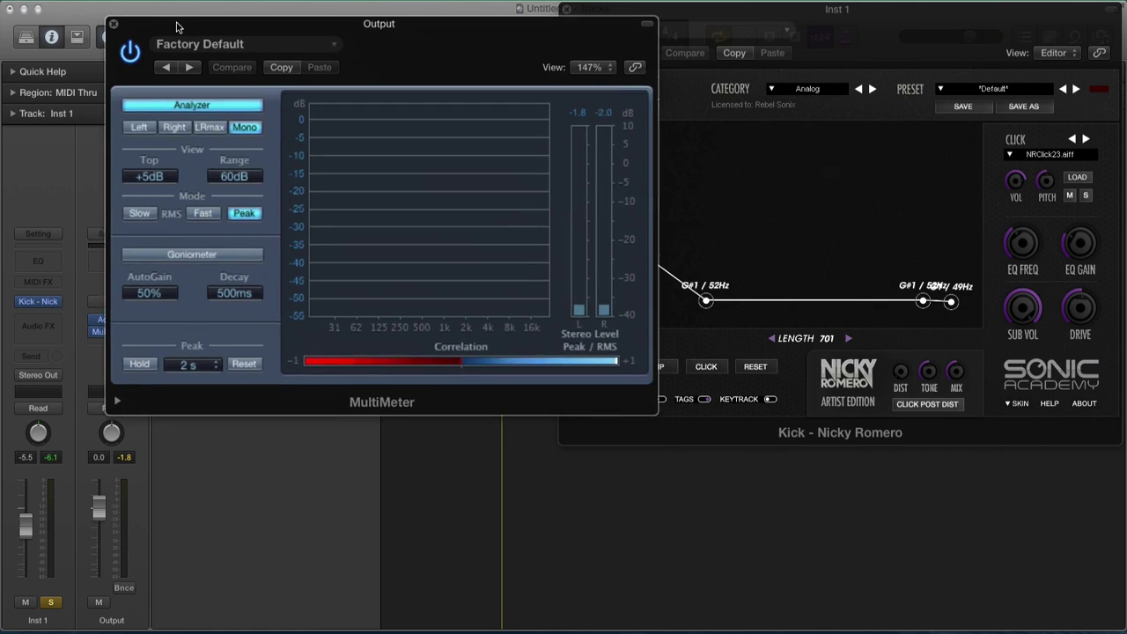
# Move the MultiMeter left and raise the Kick LENGTH from 701 to 731
pyautogui.moveTo(176, 24); pyautogui.dragTo(65, 9)
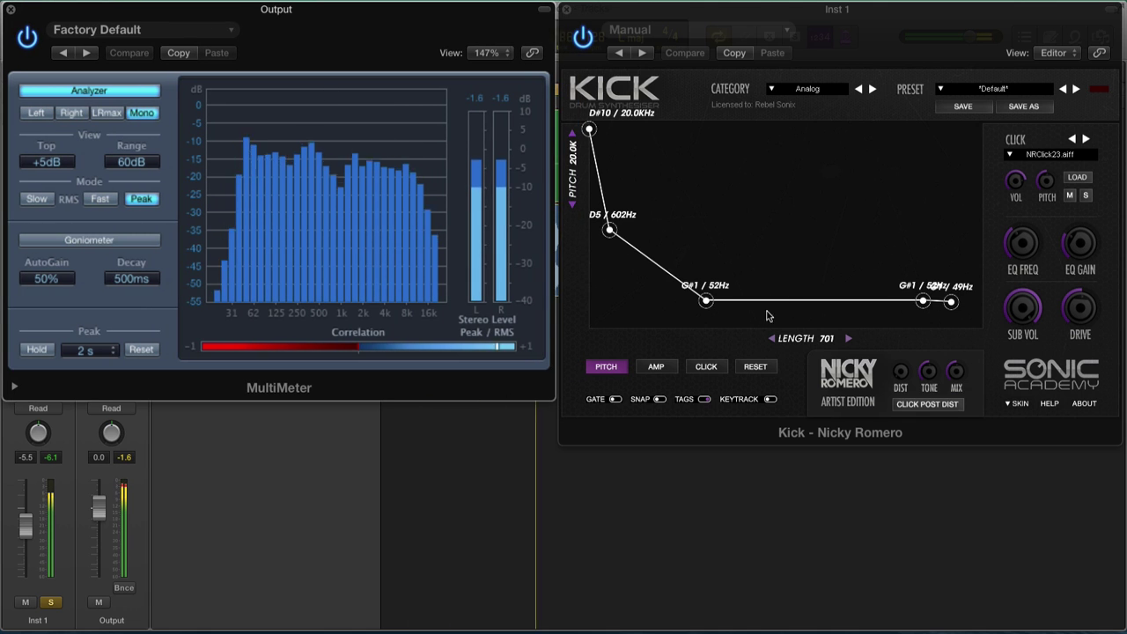
pyautogui.moveTo(825, 340); pyautogui.dragTo(827, 341)
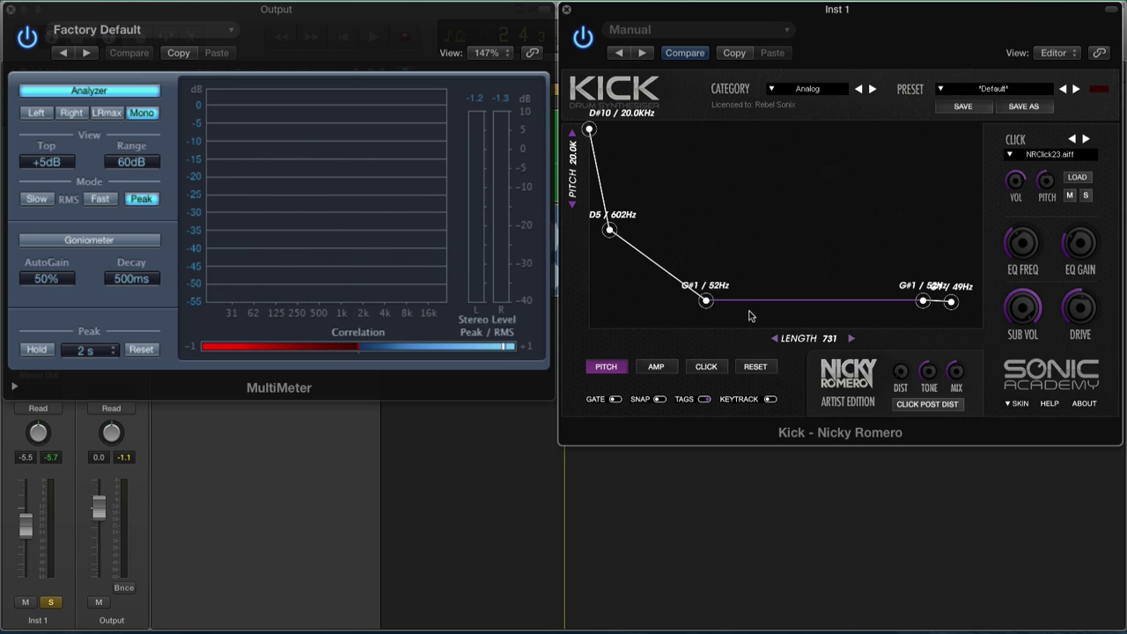
# Raise both tail pitch points to B1 / 60Hz and audition the result
pyautogui.moveTo(708, 306); pyautogui.dragTo(707, 297)
pyautogui.moveTo(923, 304); pyautogui.dragTo(925, 300)
pyautogui.press('space')
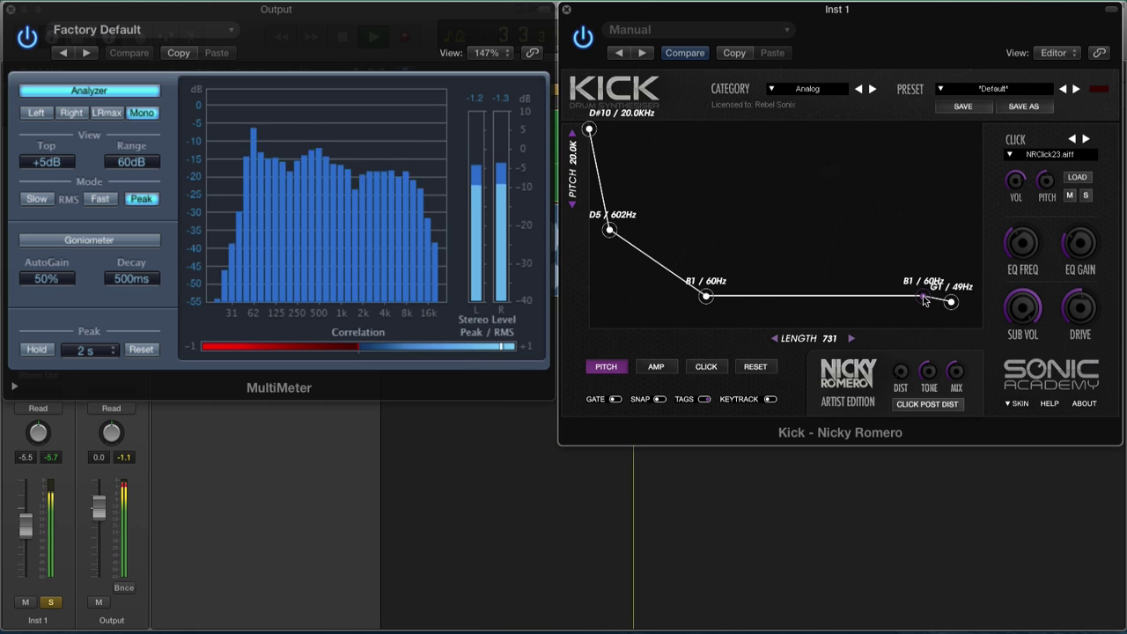
pyautogui.press('space')
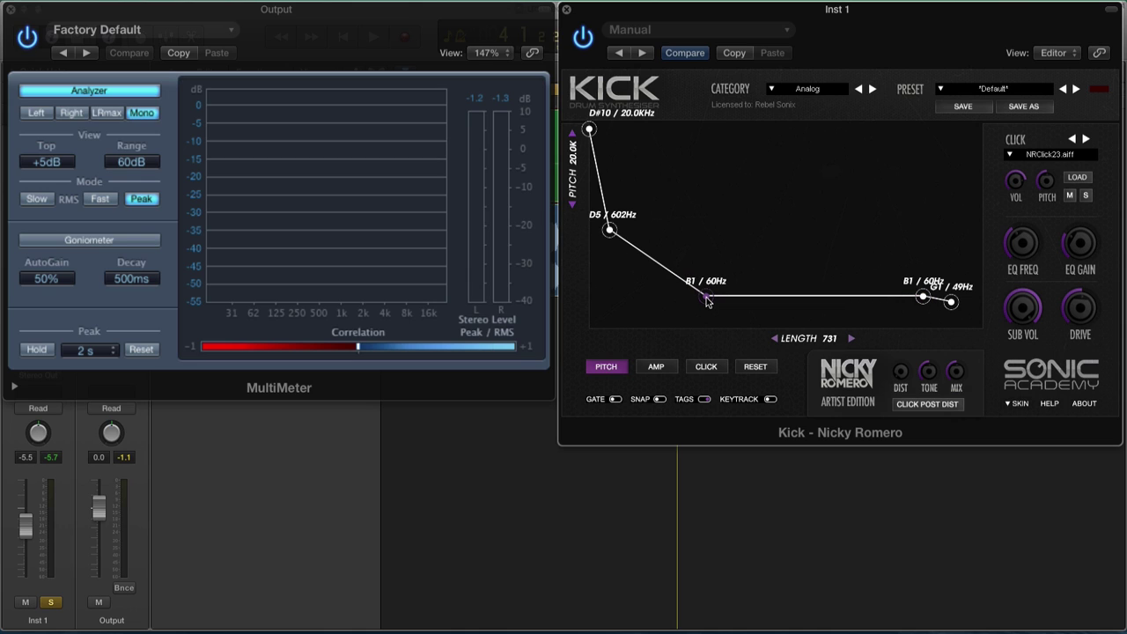
# Lower both tail pitch points back to G#1 / 52Hz during playback
pyautogui.press('space')
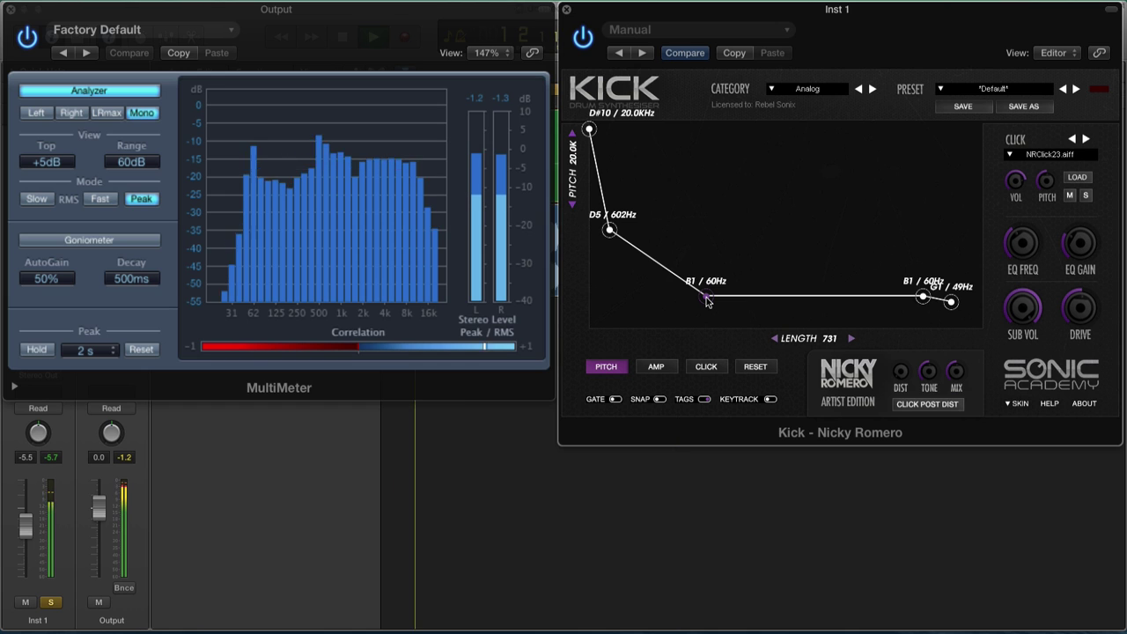
pyautogui.moveTo(707, 300); pyautogui.dragTo(706, 301)
pyautogui.moveTo(923, 297); pyautogui.dragTo(925, 306)
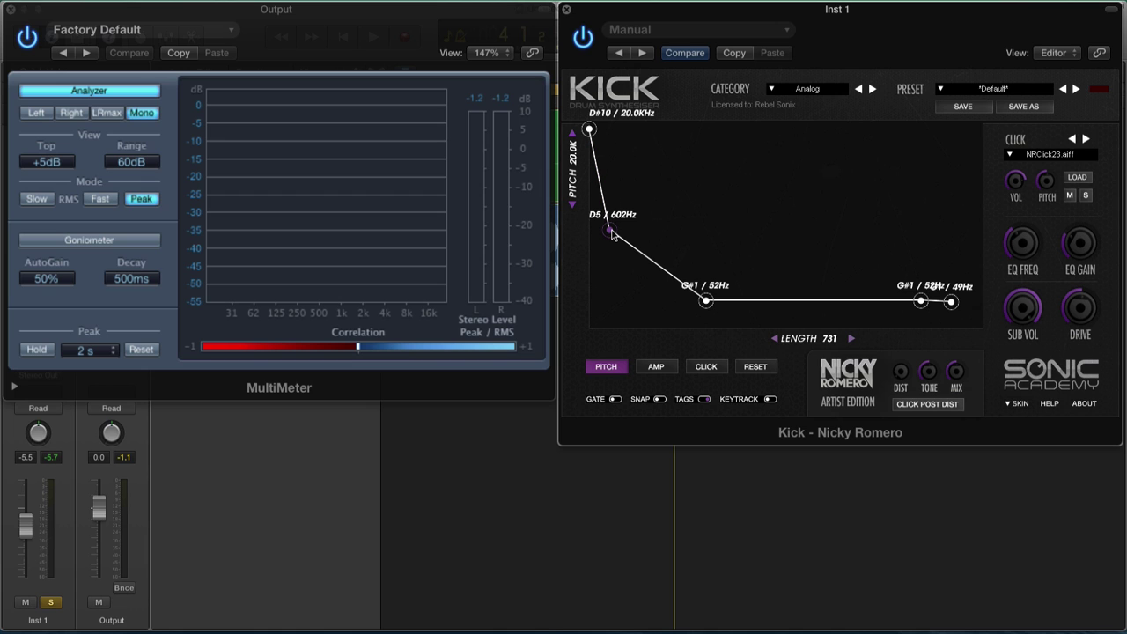
# Drop the top pitch point to G#9 / 13.1KHz and the second to G#4 / 413Hz, removing a trial extra point
pyautogui.press('space')
pyautogui.moveTo(614, 235); pyautogui.dragTo(621, 247)
pyautogui.moveTo(589, 130); pyautogui.dragTo(591, 143)
pyautogui.doubleClick(659, 270)
pyautogui.moveTo(659, 270); pyautogui.dragTo(650, 284)
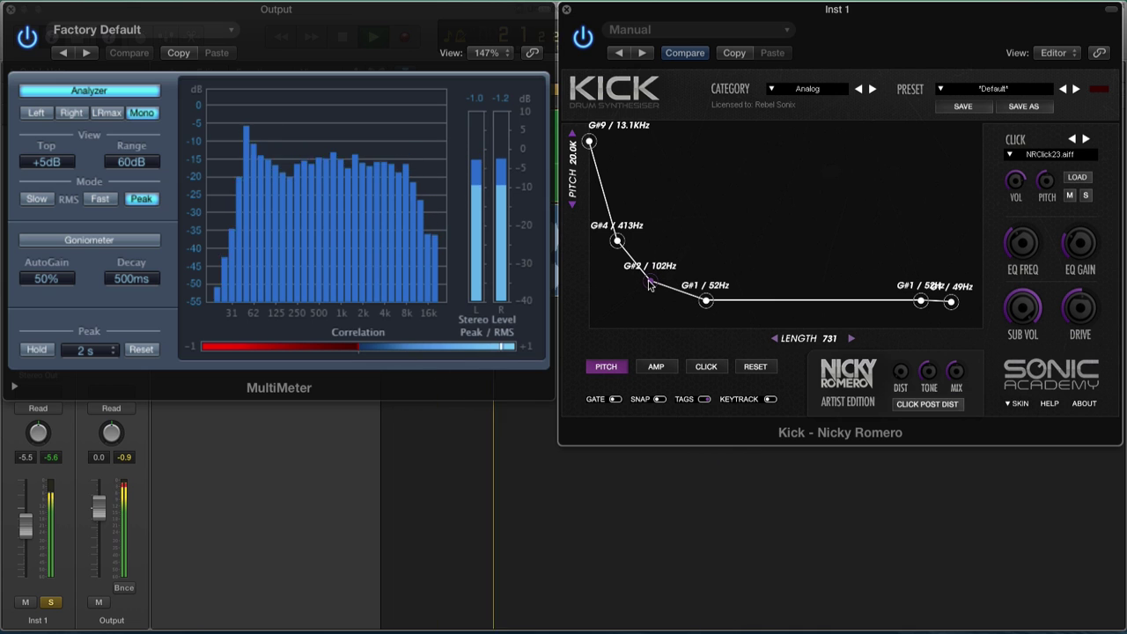
pyautogui.doubleClick(649, 283)
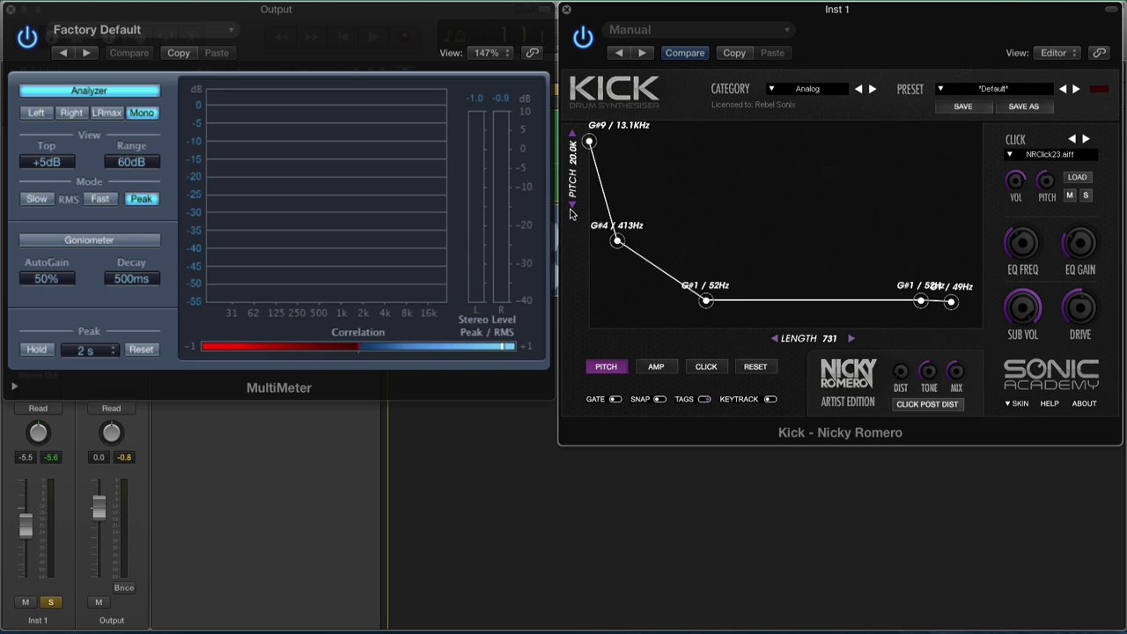
pyautogui.click(1056, 156)
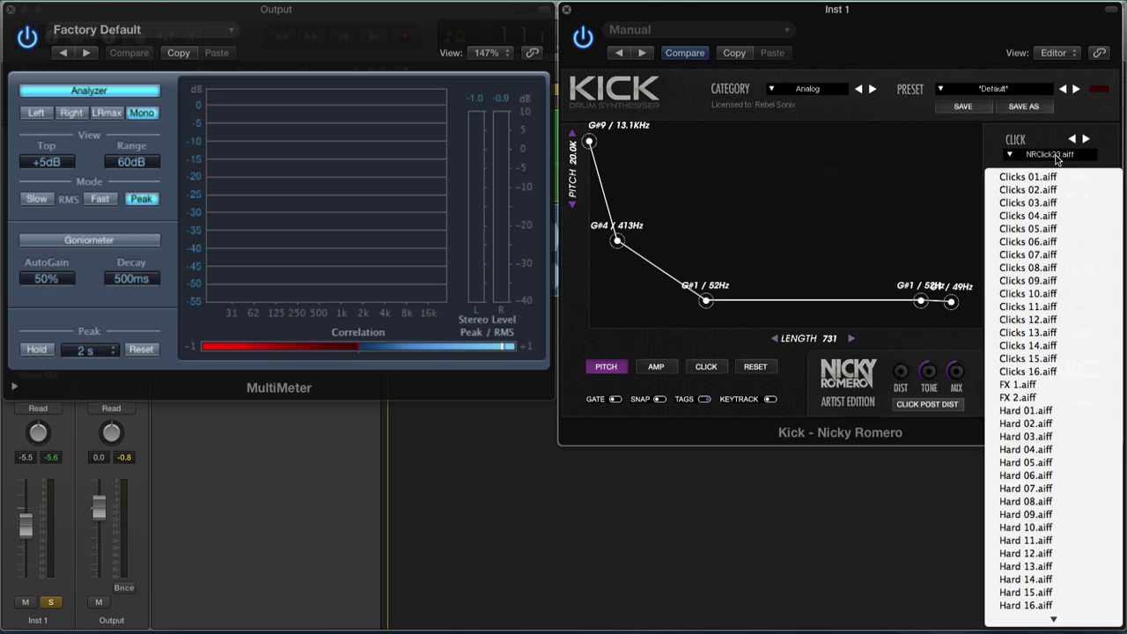
pyautogui.click(913, 177)
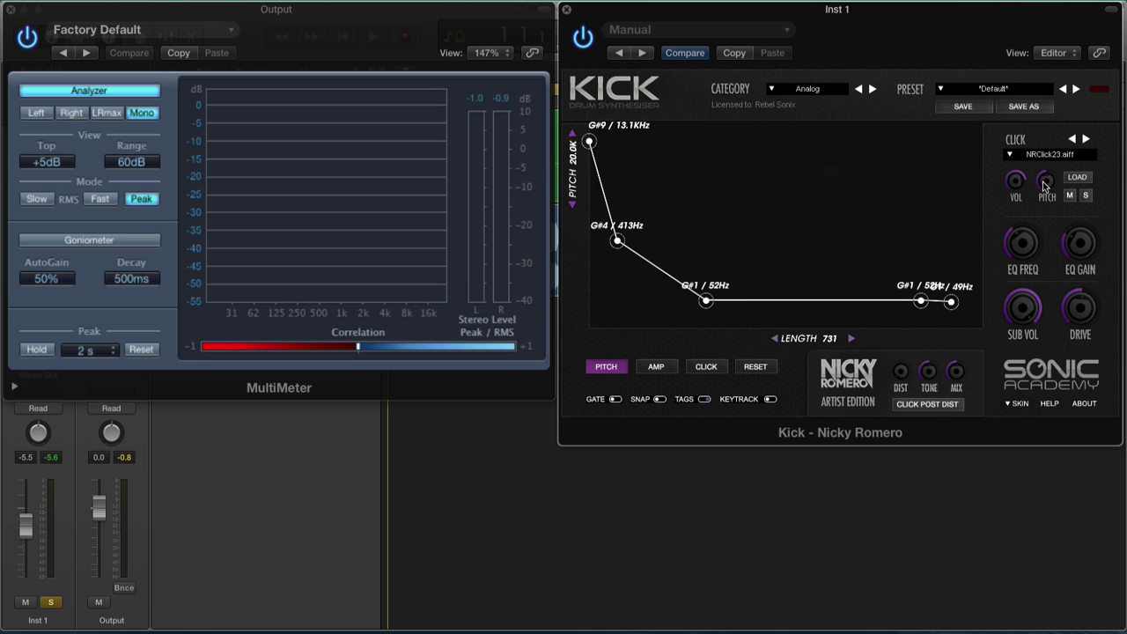
# Step the Kick click sample forward to NRClick26.aiff while auditioning, then stop playback
pyautogui.press('space')
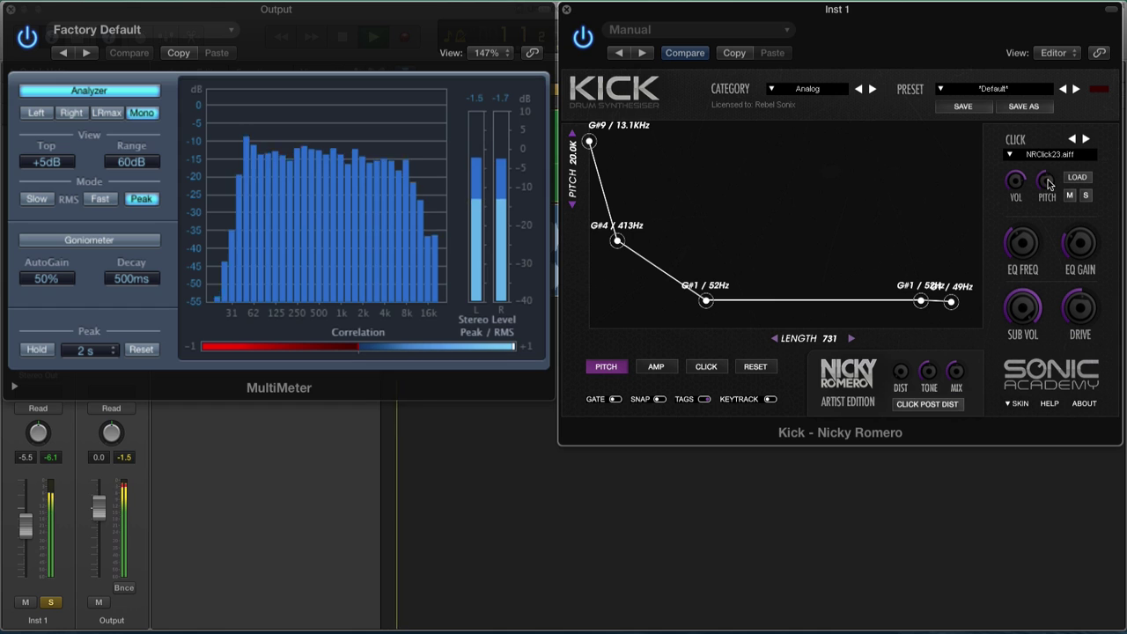
pyautogui.click(1086, 138)
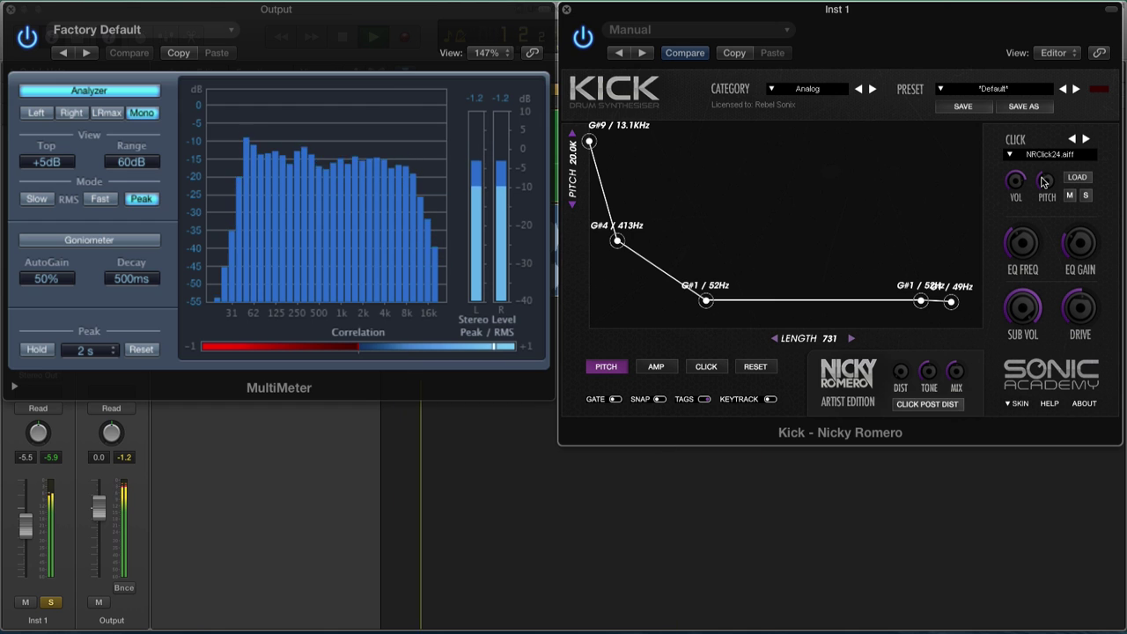
pyautogui.click(1086, 139)
pyautogui.click(1087, 139)
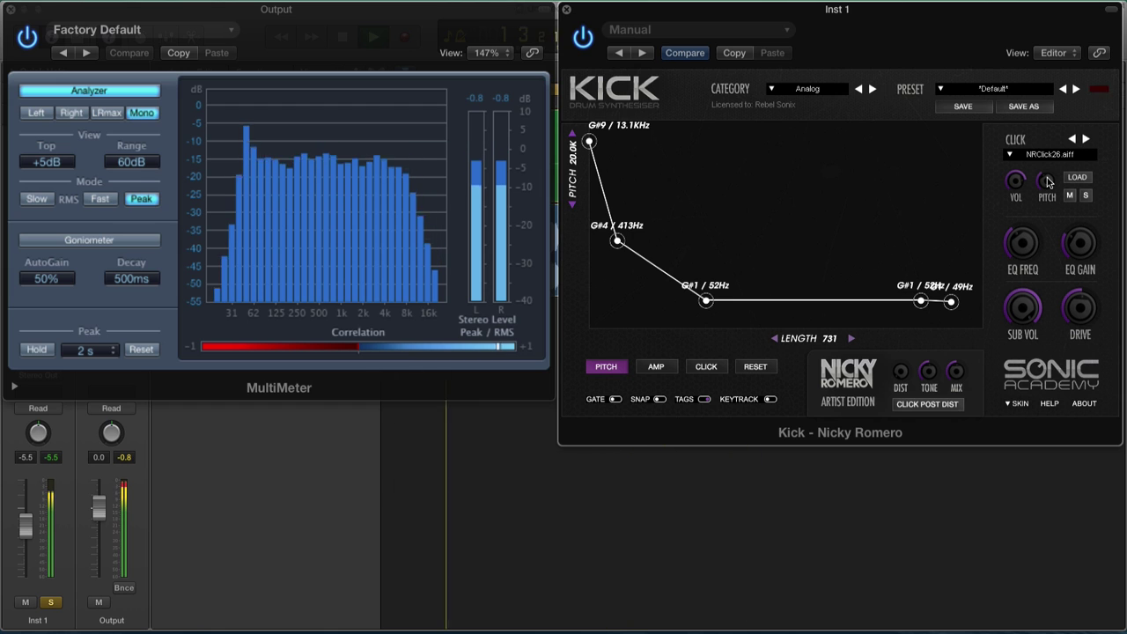
pyautogui.press('space')
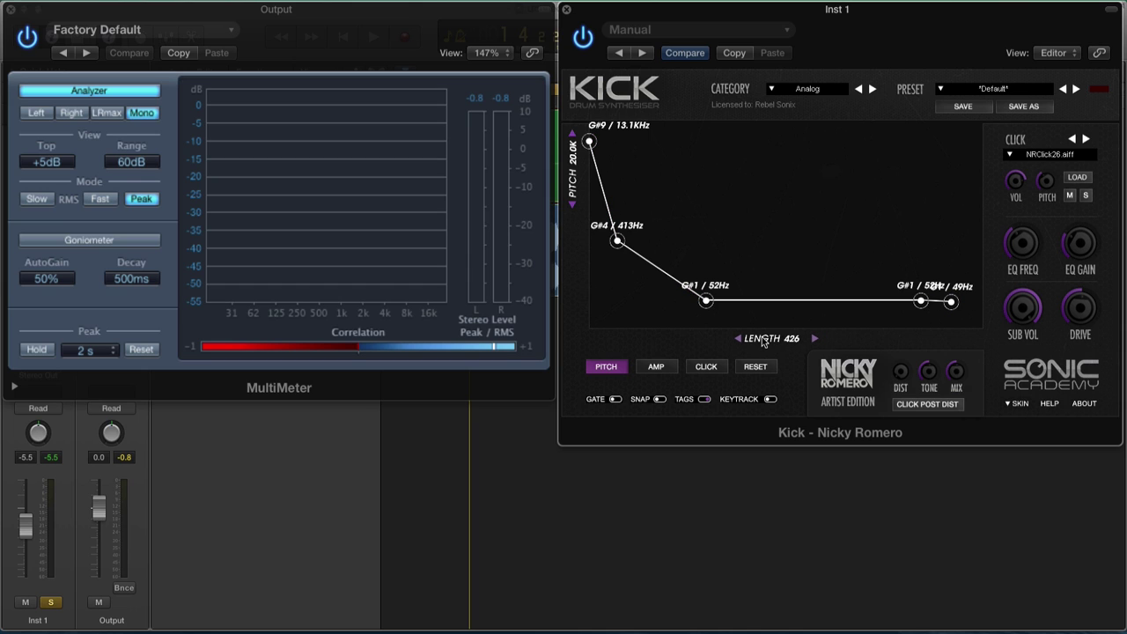
# Drag the Kick LENGTH up and settle it at 919 while the beat plays
pyautogui.press('space')
pyautogui.moveTo(764, 343); pyautogui.dragTo(822, 343)
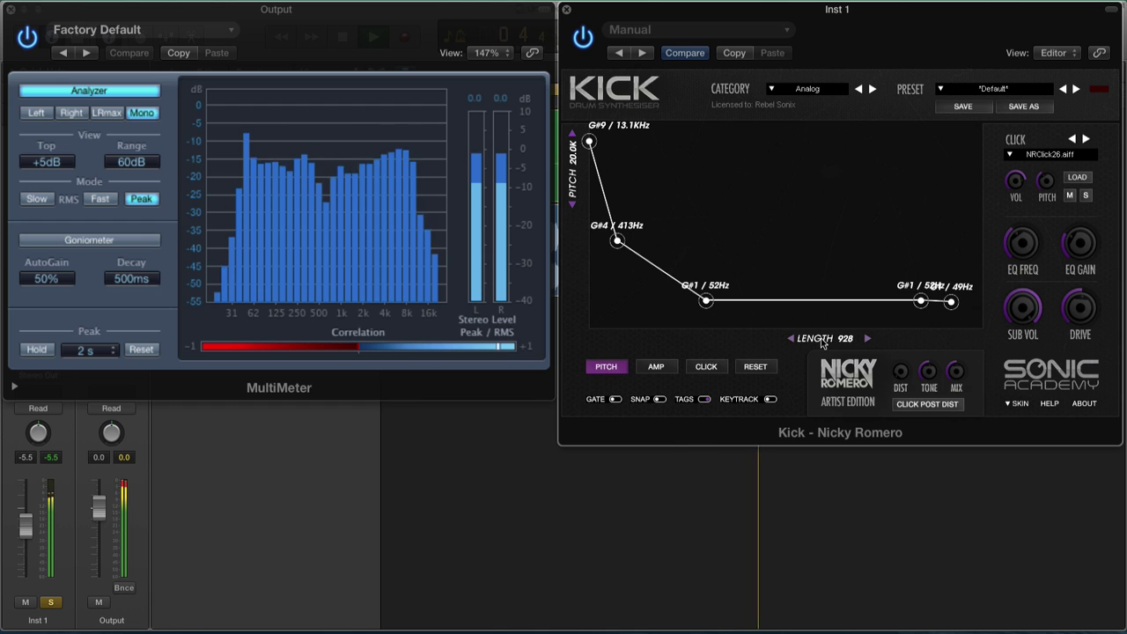
pyautogui.moveTo(823, 343); pyautogui.dragTo(821, 343)
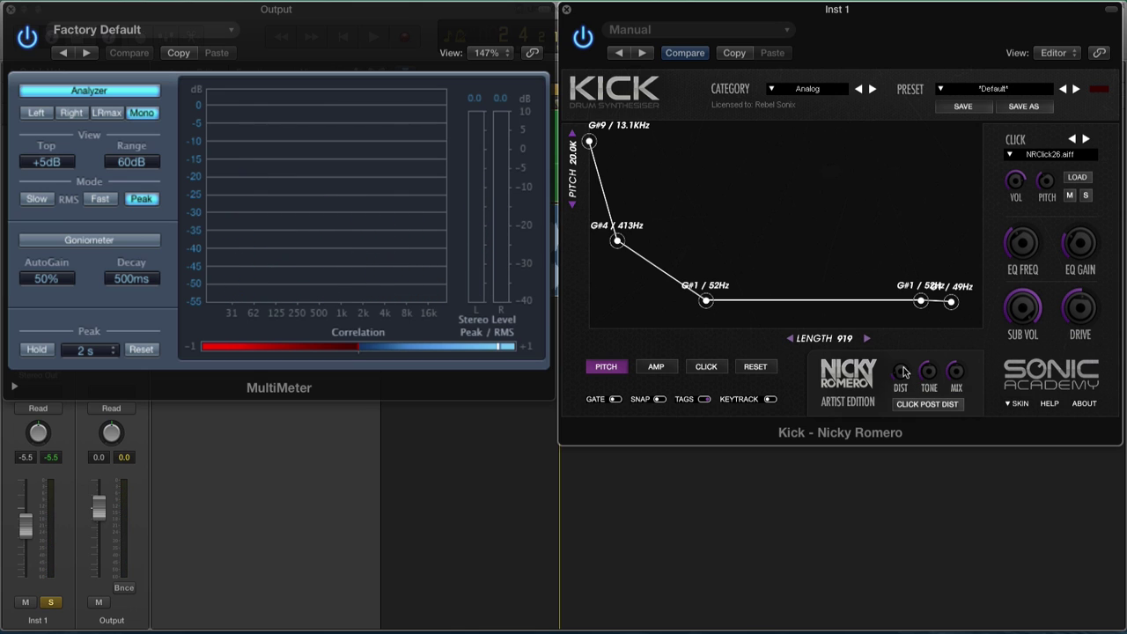
# Audition the kick before and after switching to CLICK PRE DIST
pyautogui.press('space')
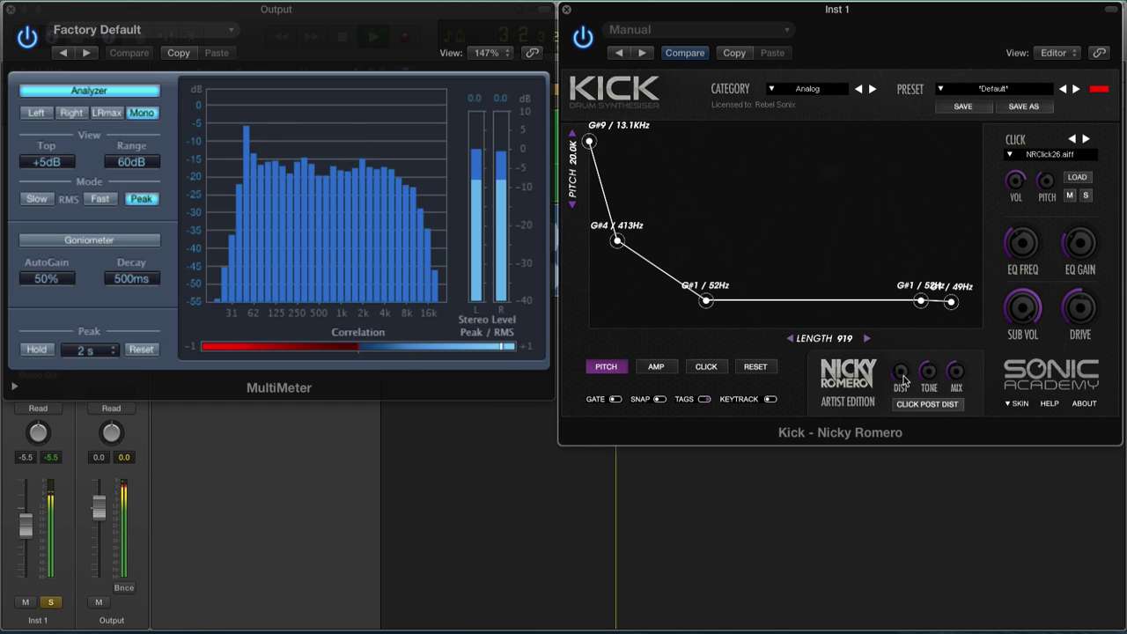
pyautogui.press('space')
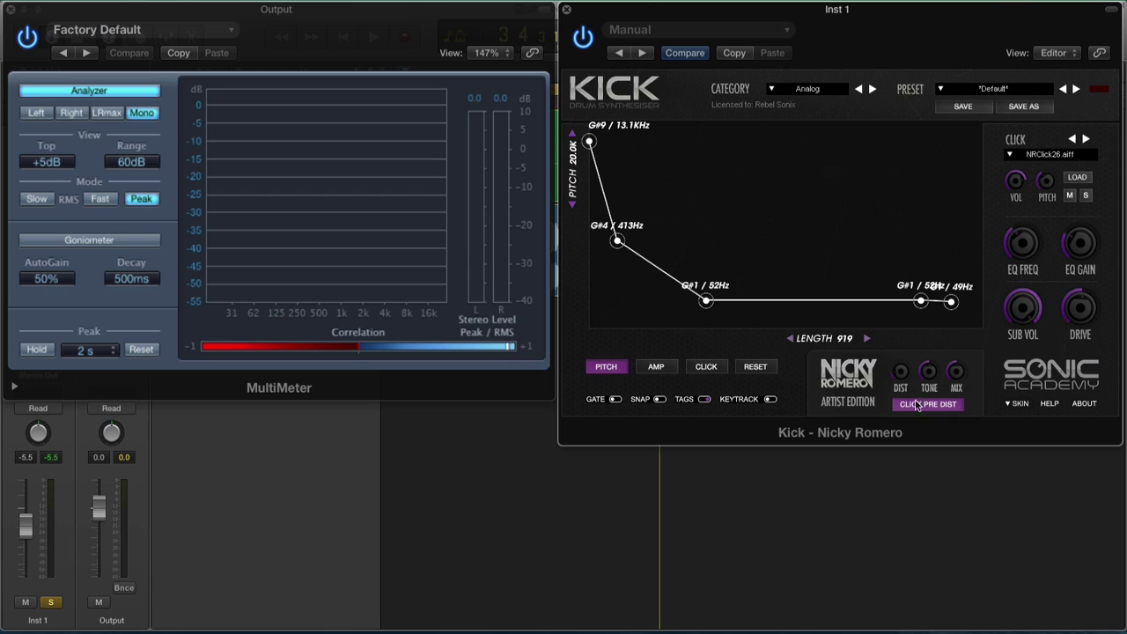
pyautogui.press('space')
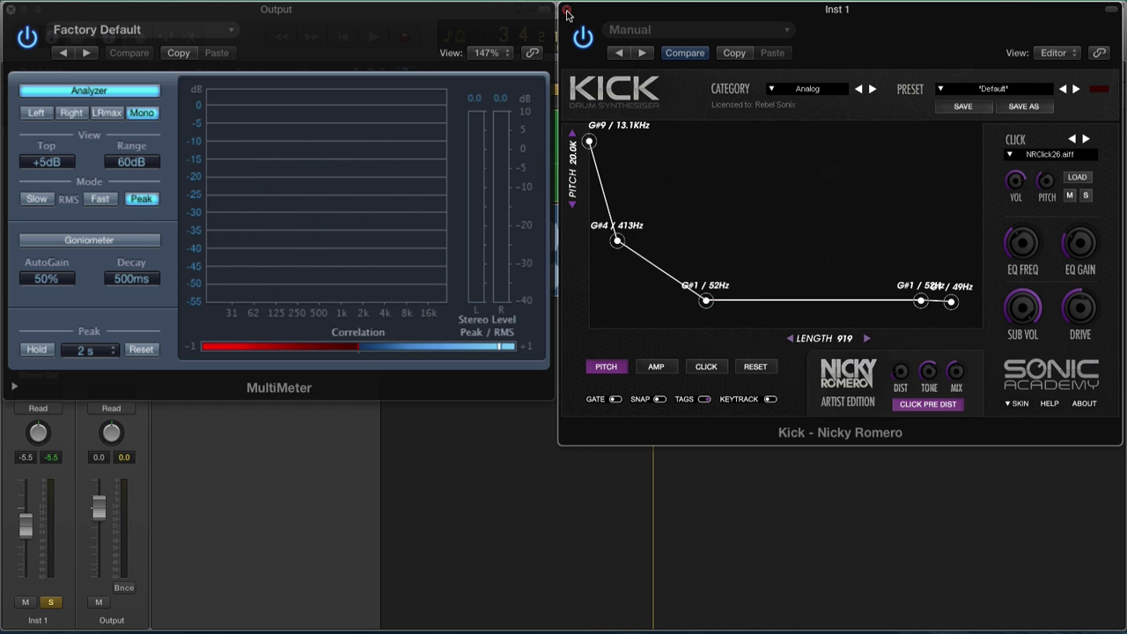
# Close the plugin windows and bounce the Inst 1 kick region in place to a new track
pyautogui.click(567, 11)
pyautogui.click(12, 10)
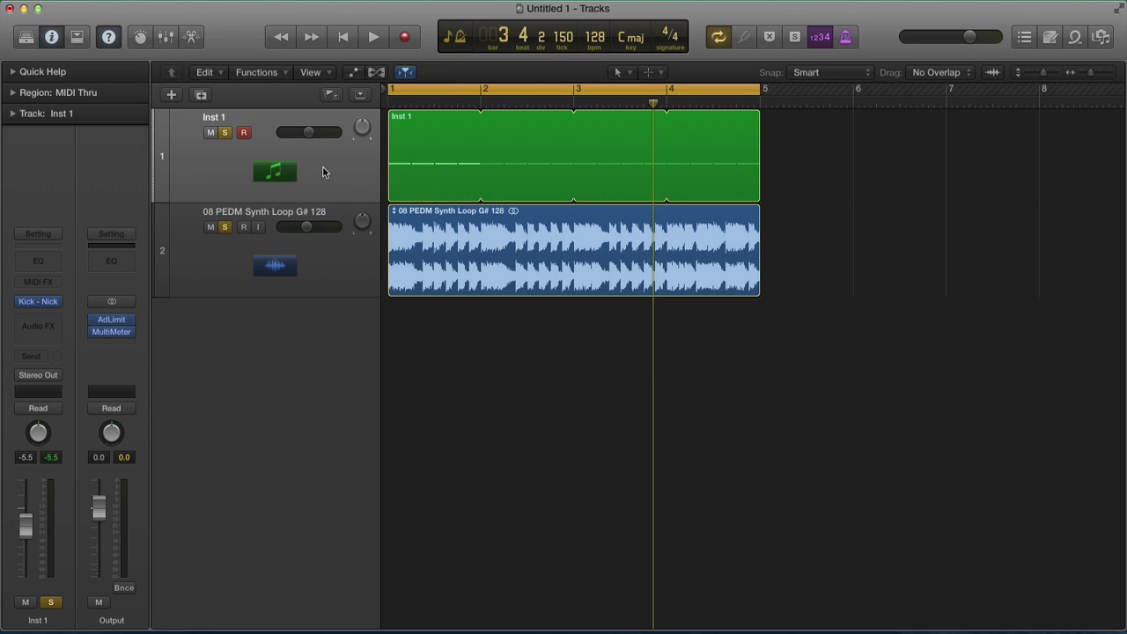
pyautogui.click(297, 169)
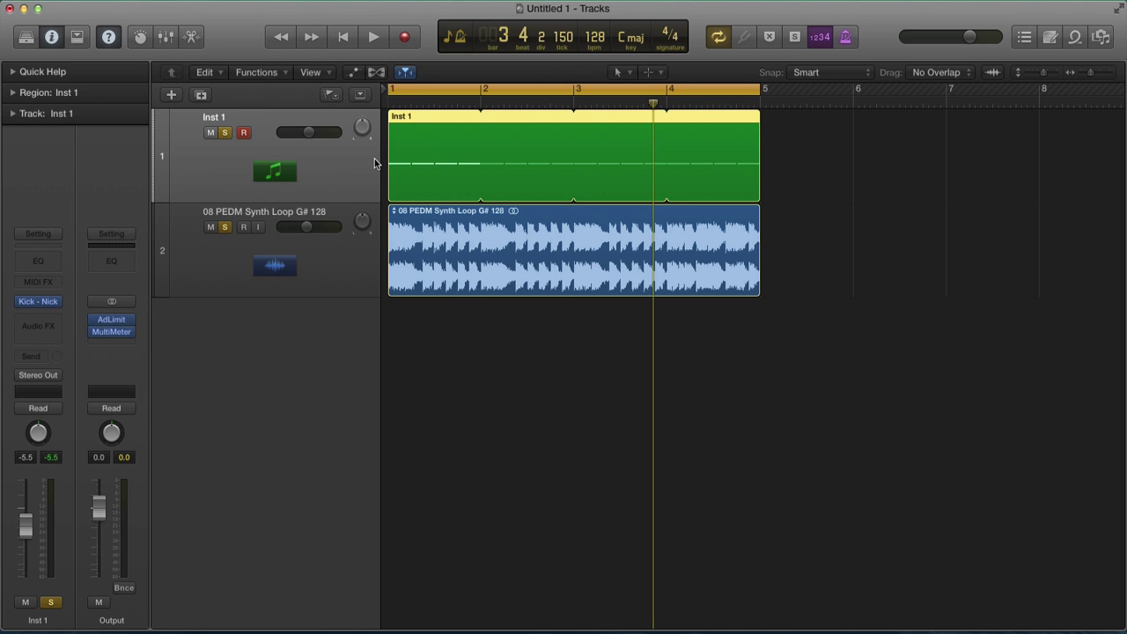
pyautogui.hotkey('ctrl', 'b')
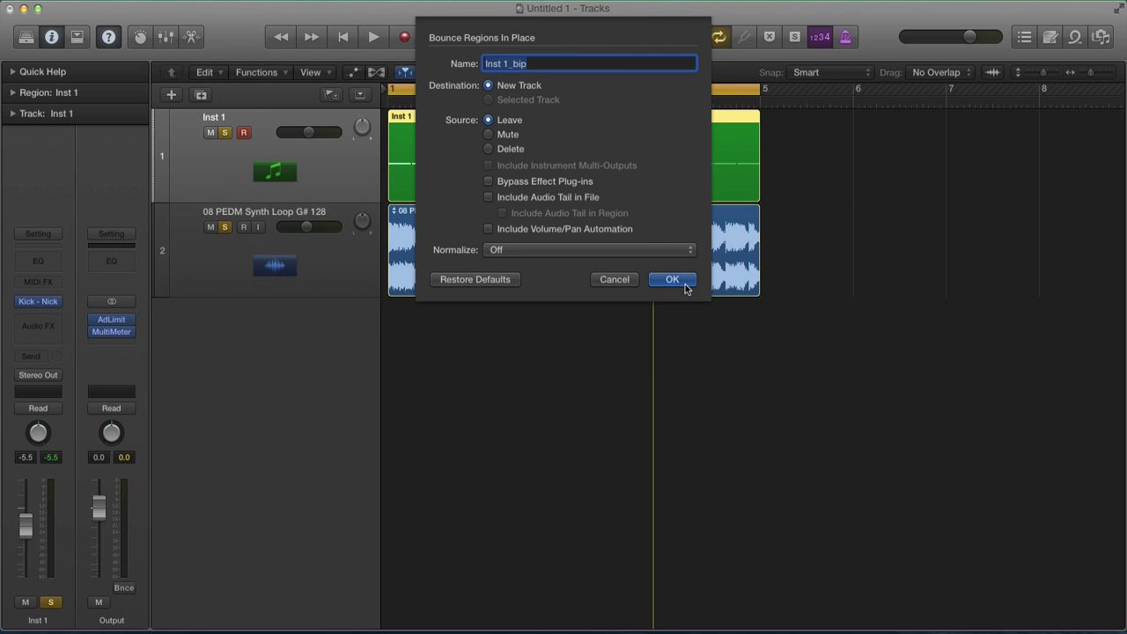
pyautogui.click(686, 289)
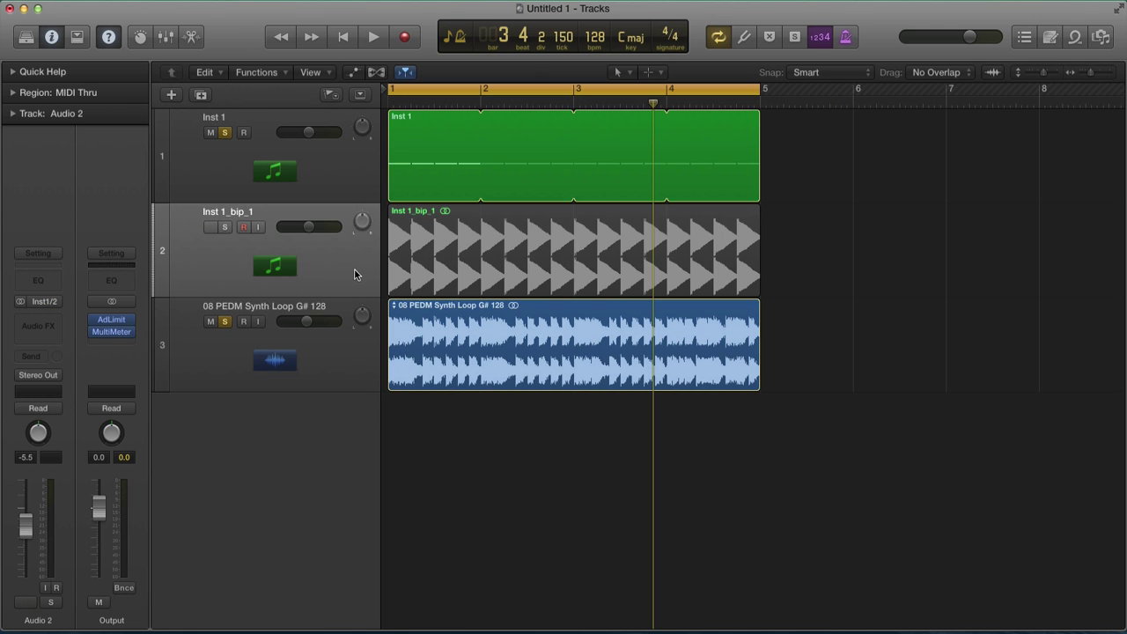
# Add an Audio 3 track, copy the bounced region onto it, and solo both copies
pyautogui.hotkey('ctrl', 'm')
pyautogui.press('super+d')
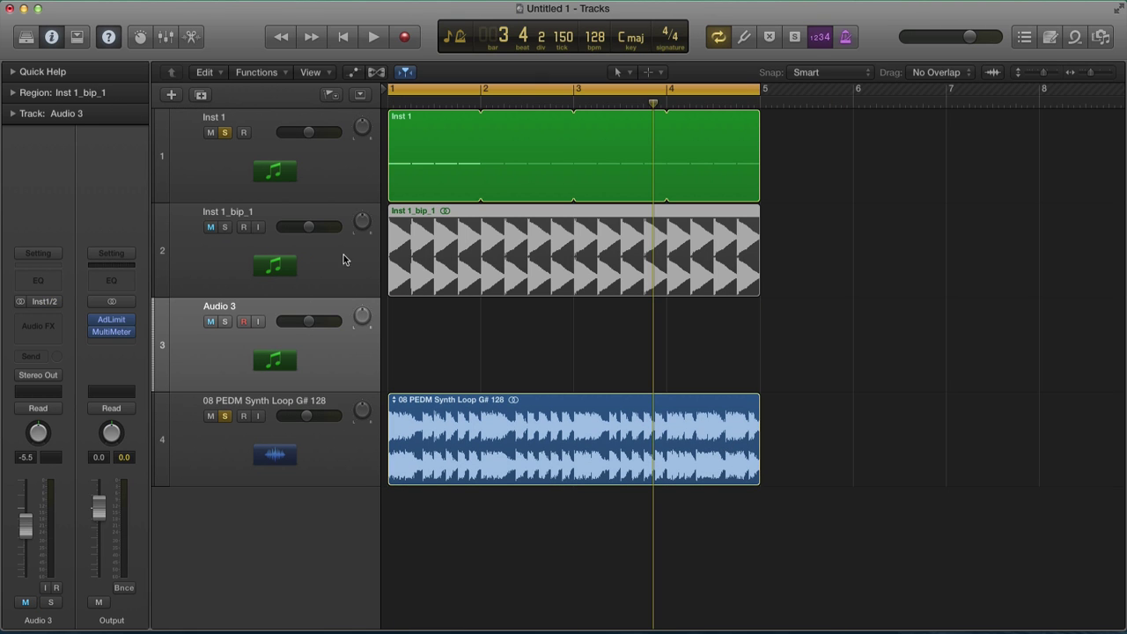
pyautogui.moveTo(463, 270); pyautogui.dragTo(463, 322)
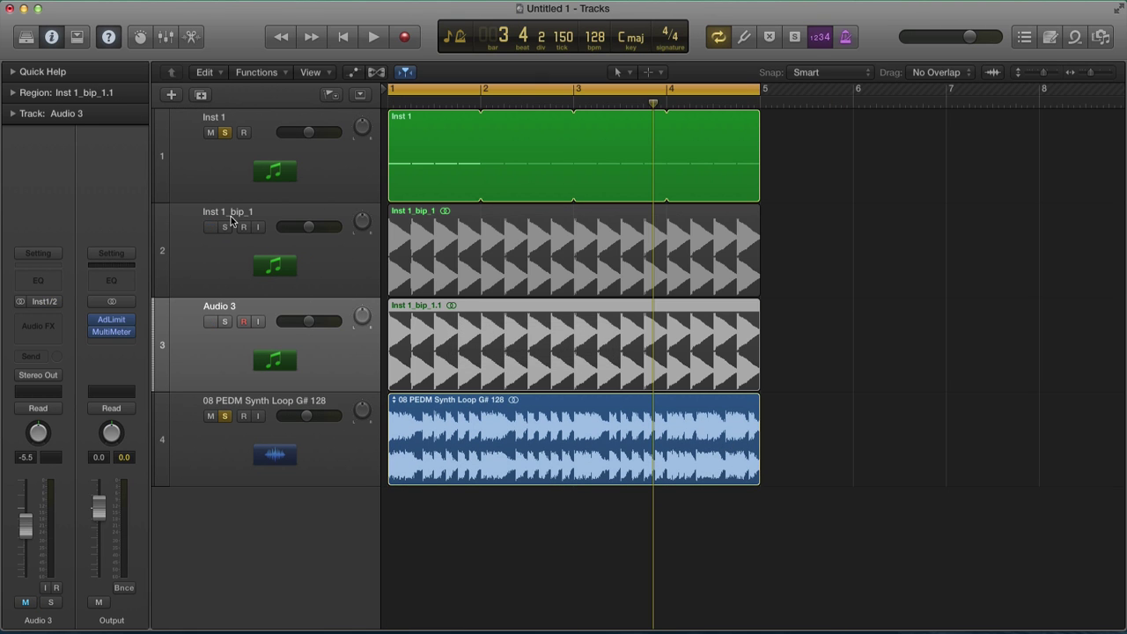
pyautogui.click(226, 133)
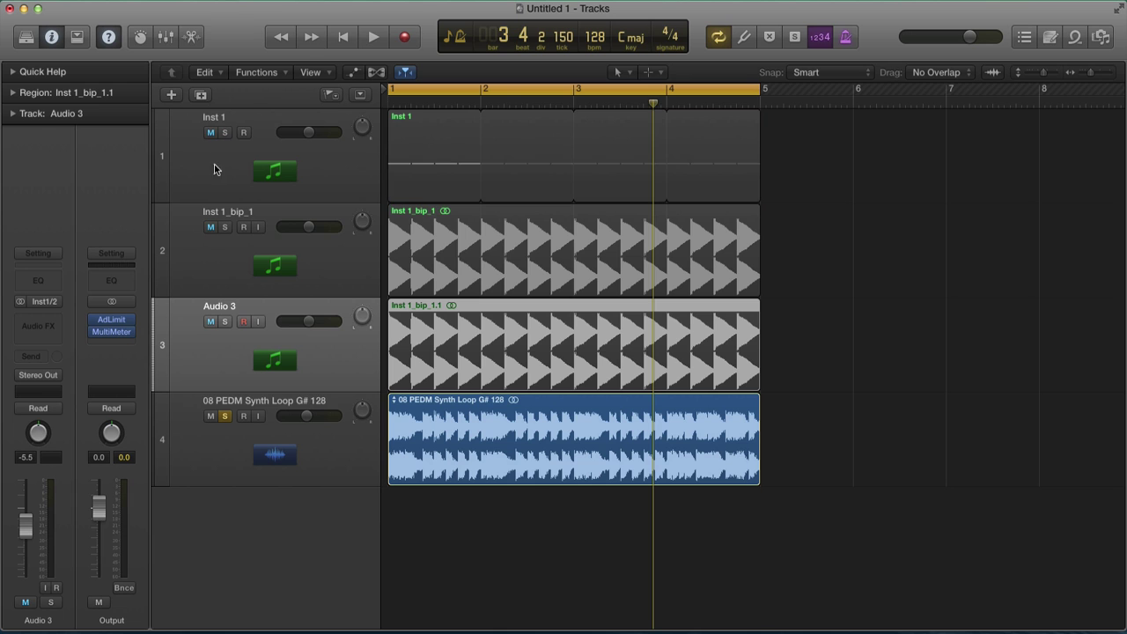
pyautogui.click(225, 228)
pyautogui.click(225, 321)
# Zoom into the first kick hit and split both regions at the end of the attack
pyautogui.keyDown('ctrl'); pyautogui.keyDown('alt'); pyautogui.click(407, 275); pyautogui.keyUp('alt'); pyautogui.keyUp('ctrl')
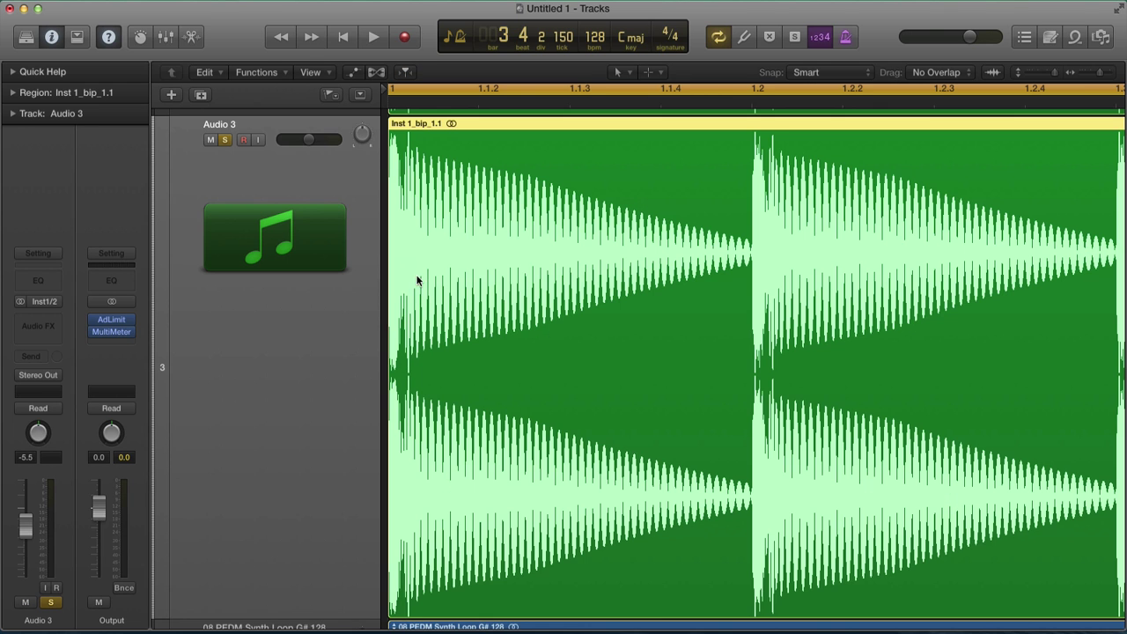
pyautogui.scroll(4, 441, 259)
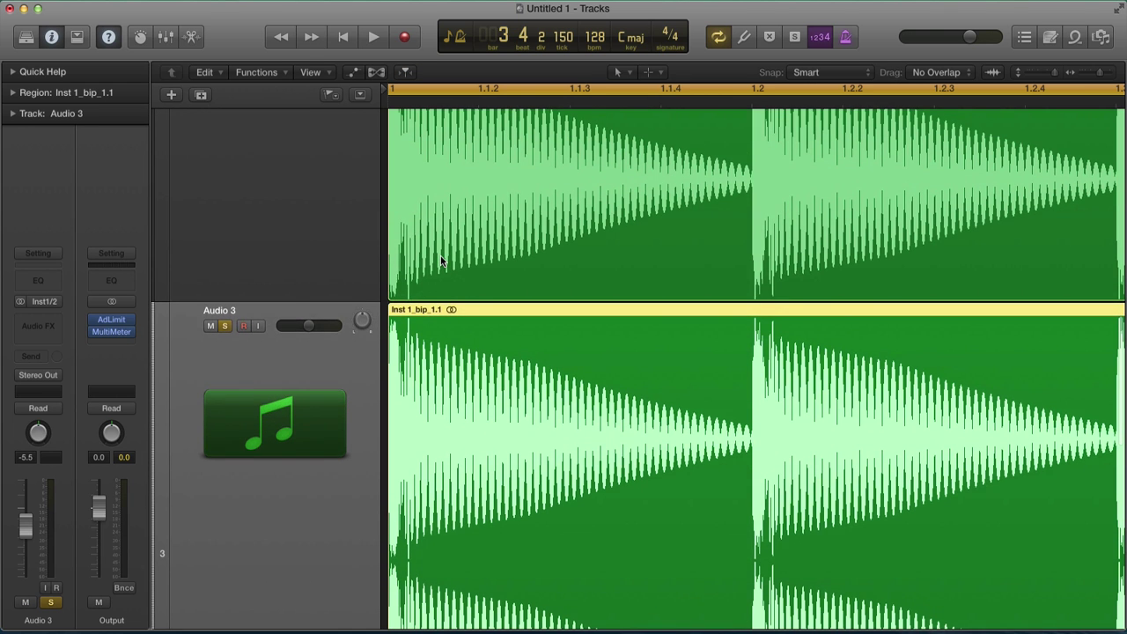
pyautogui.keyDown('ctrl'); pyautogui.keyDown('alt'); pyautogui.click(440, 261); pyautogui.keyUp('alt'); pyautogui.keyUp('ctrl')
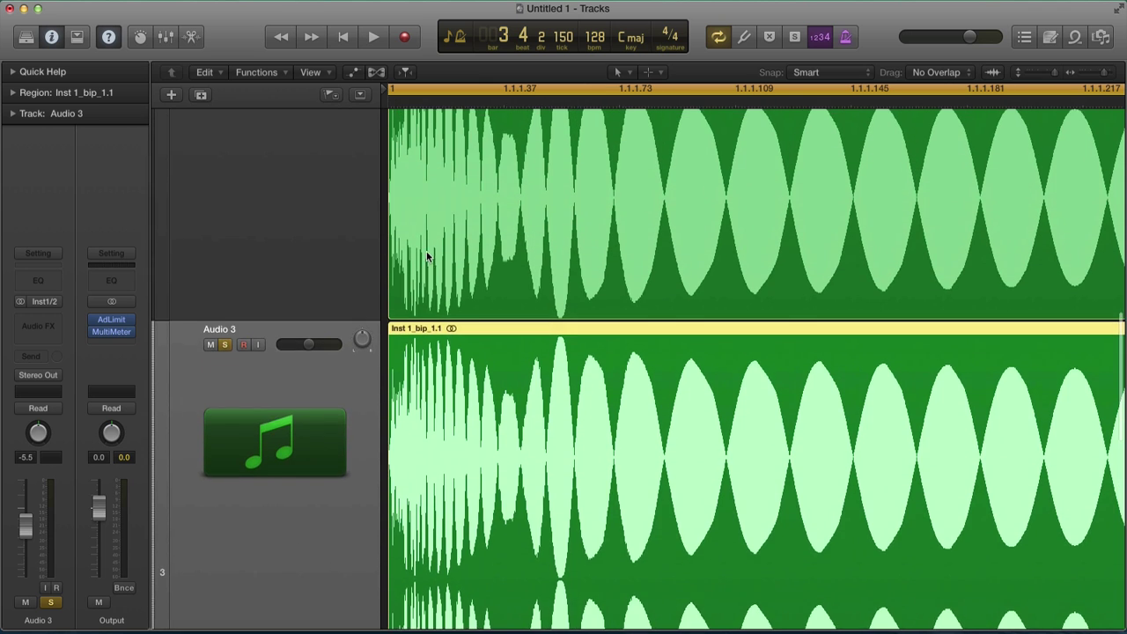
pyautogui.scroll(3, 427, 256)
pyautogui.moveTo(385, 206); pyautogui.dragTo(609, 370)
pyautogui.click(546, 302)
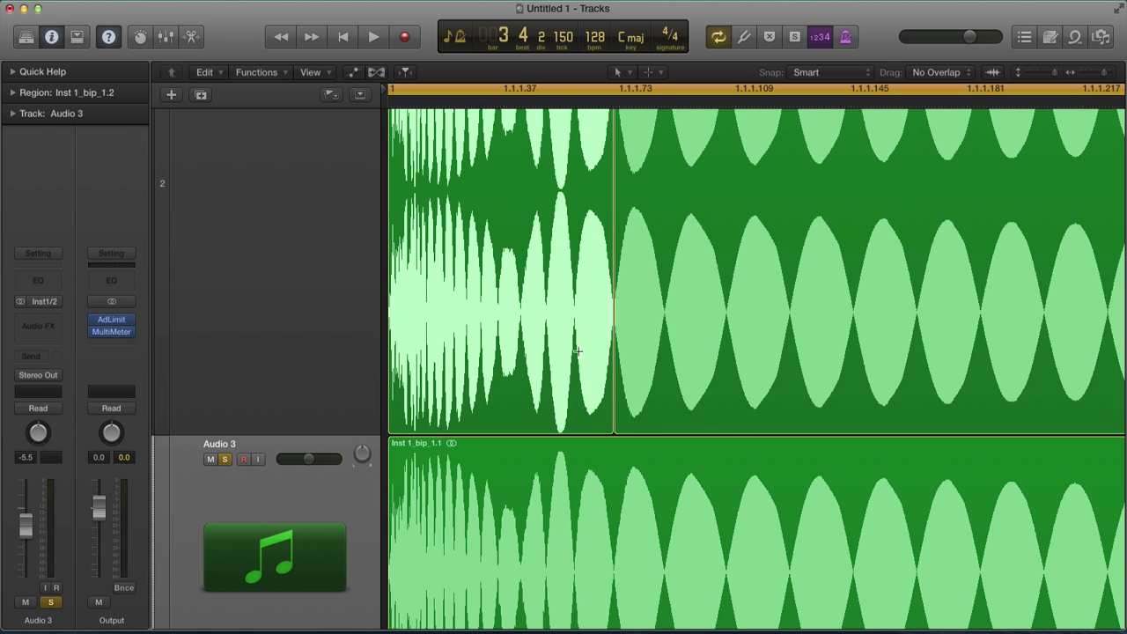
# Delete the tail from the bounced track and the attack from Audio 3
pyautogui.click(577, 354)
pyautogui.press('z')
pyautogui.press('z')
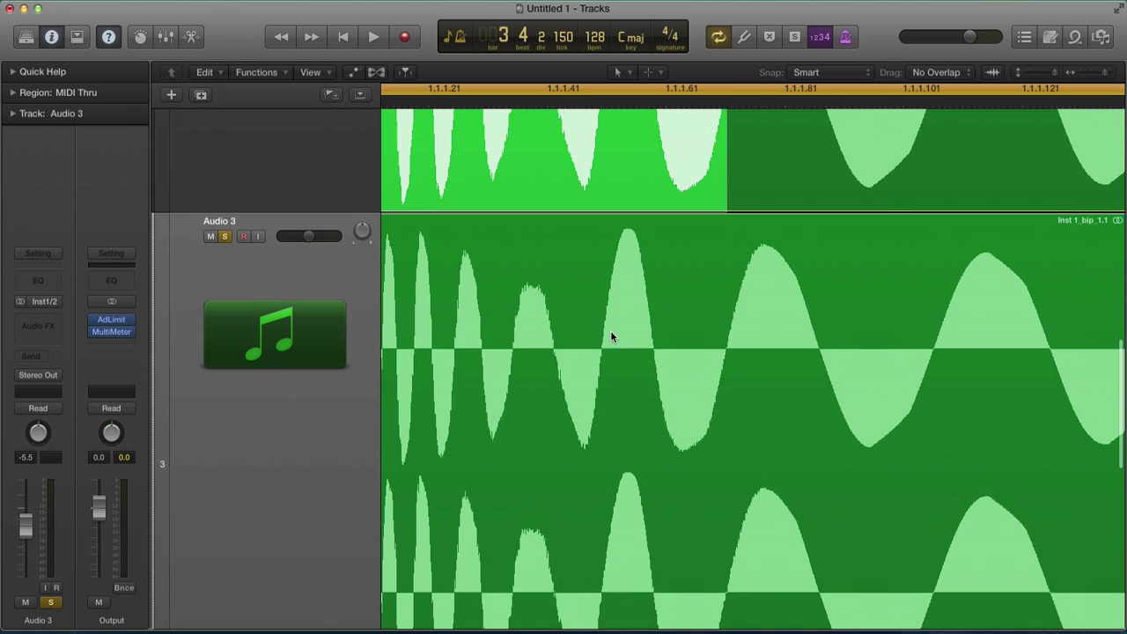
pyautogui.click(655, 186)
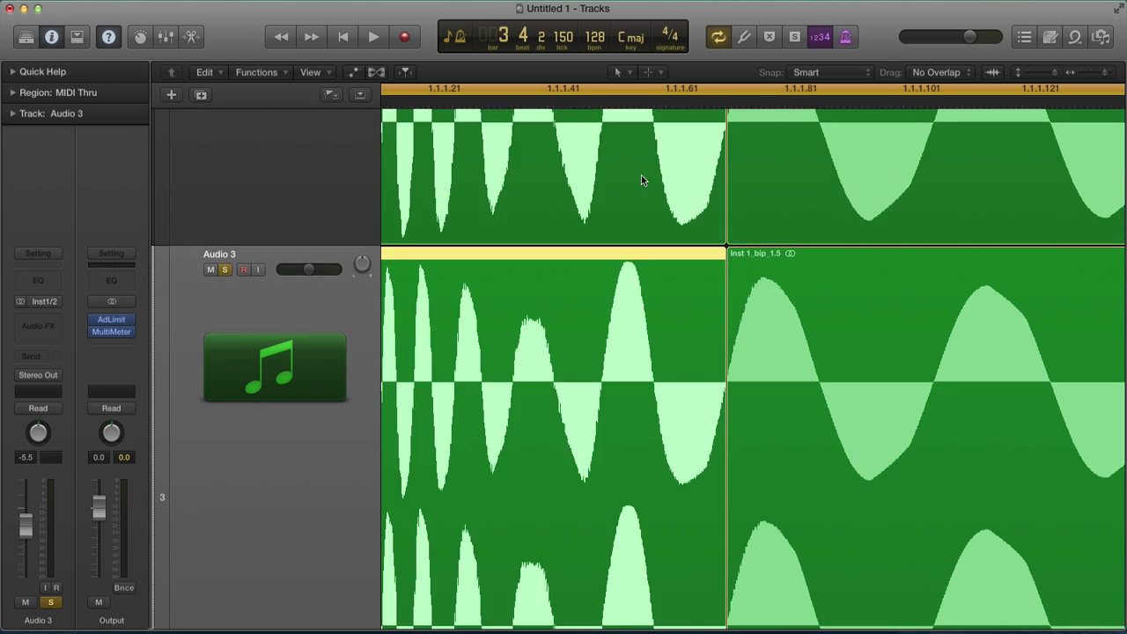
pyautogui.click(792, 221)
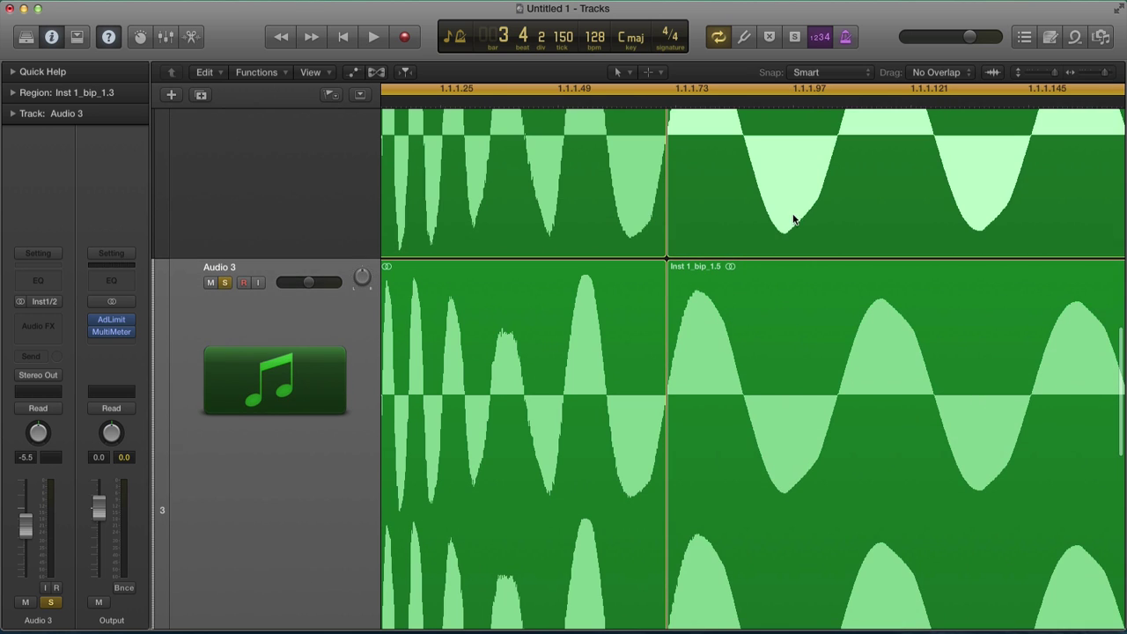
pyautogui.press('Delete')
pyautogui.click(592, 354)
pyautogui.press('Delete')
pyautogui.scroll(-2, 626, 352)
pyautogui.keyDown('ctrl'); pyautogui.keyDown('alt'); pyautogui.click(626, 352); pyautogui.keyUp('alt'); pyautogui.keyUp('ctrl')
pyautogui.keyDown('ctrl'); pyautogui.keyDown('alt'); pyautogui.click(626, 352); pyautogui.keyUp('alt'); pyautogui.keyUp('ctrl')
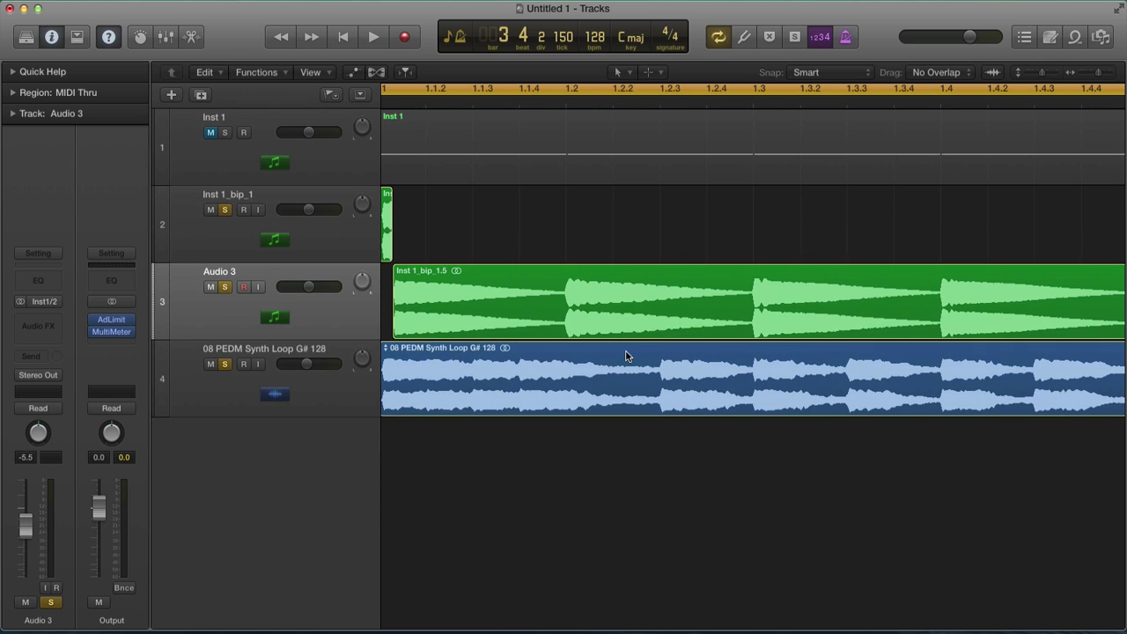
# Delete the extra kick hits and copy the attack-tail pair onto each beat of bar 1
pyautogui.moveTo(572, 264); pyautogui.dragTo(740, 304)
pyautogui.press('Delete')
pyautogui.press('Delete')
pyautogui.press('super+Left')
pyautogui.click(414, 291)
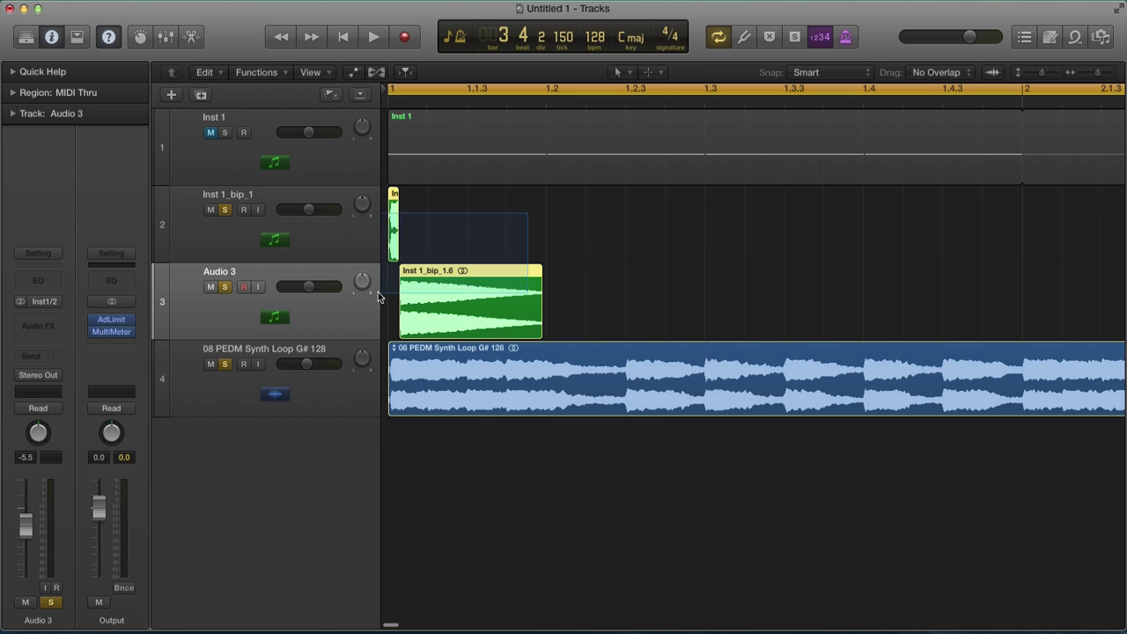
pyautogui.keyDown('shift'); pyautogui.click(394, 227); pyautogui.keyUp('shift')
pyautogui.moveTo(393, 227); pyautogui.dragTo(557, 244)
pyautogui.moveTo(705, 236); pyautogui.dragTo(399, 280)
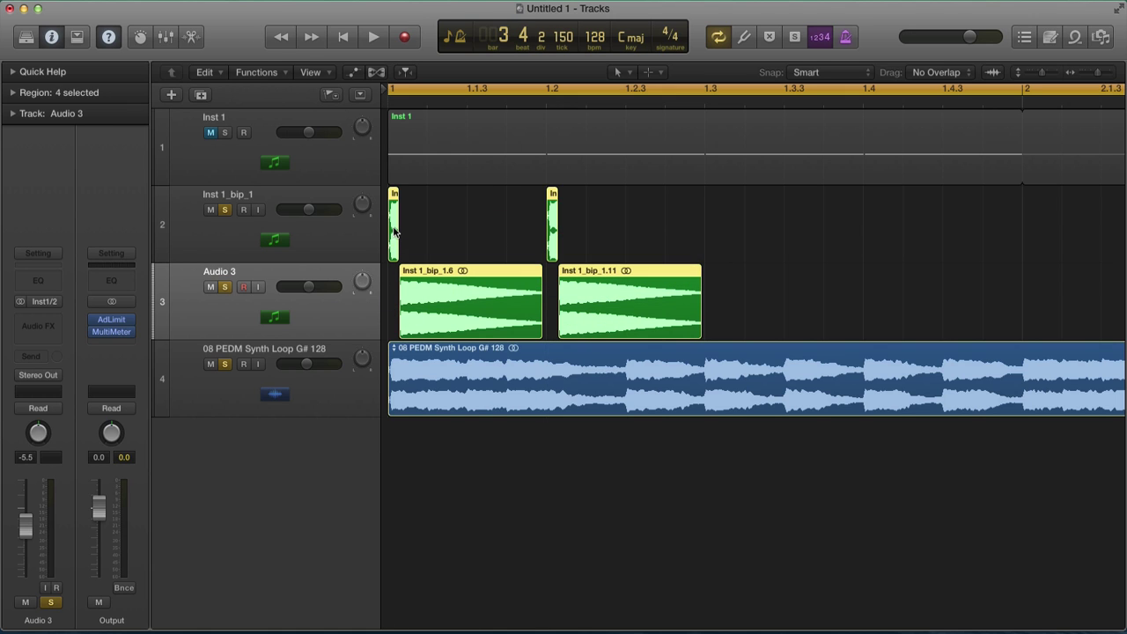
pyautogui.moveTo(394, 230); pyautogui.dragTo(712, 251)
# Copy bar 1's hits into bar 2, then bars 1–2 into bars 3–4, and select Audio 3's tails
pyautogui.press('super+Left')
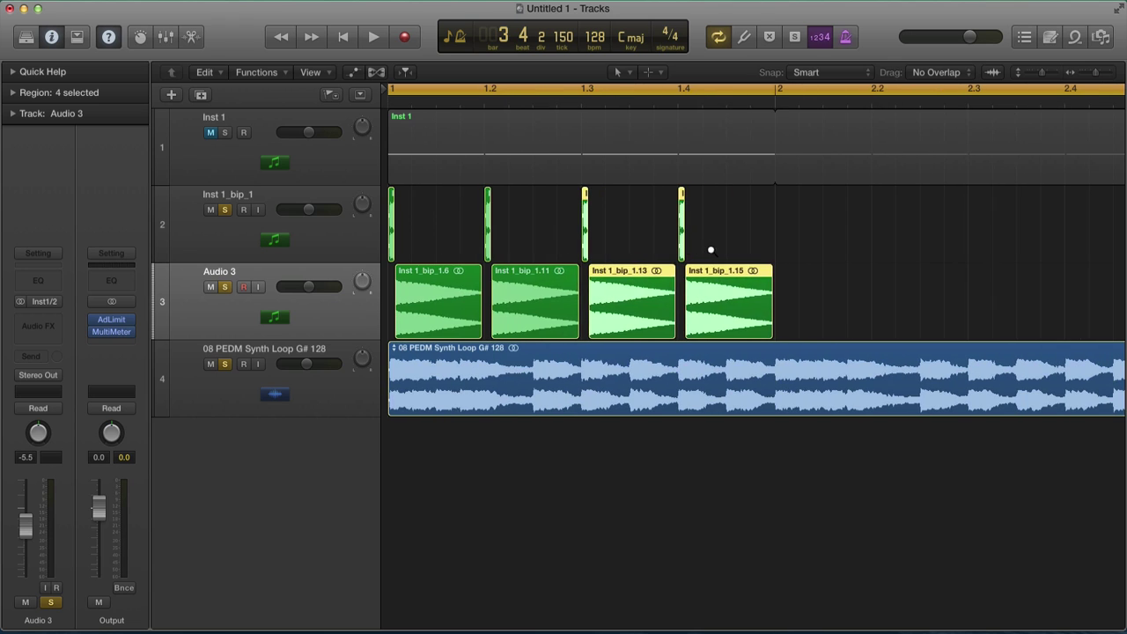
pyautogui.moveTo(797, 213); pyautogui.dragTo(395, 284)
pyautogui.press('super+Left')
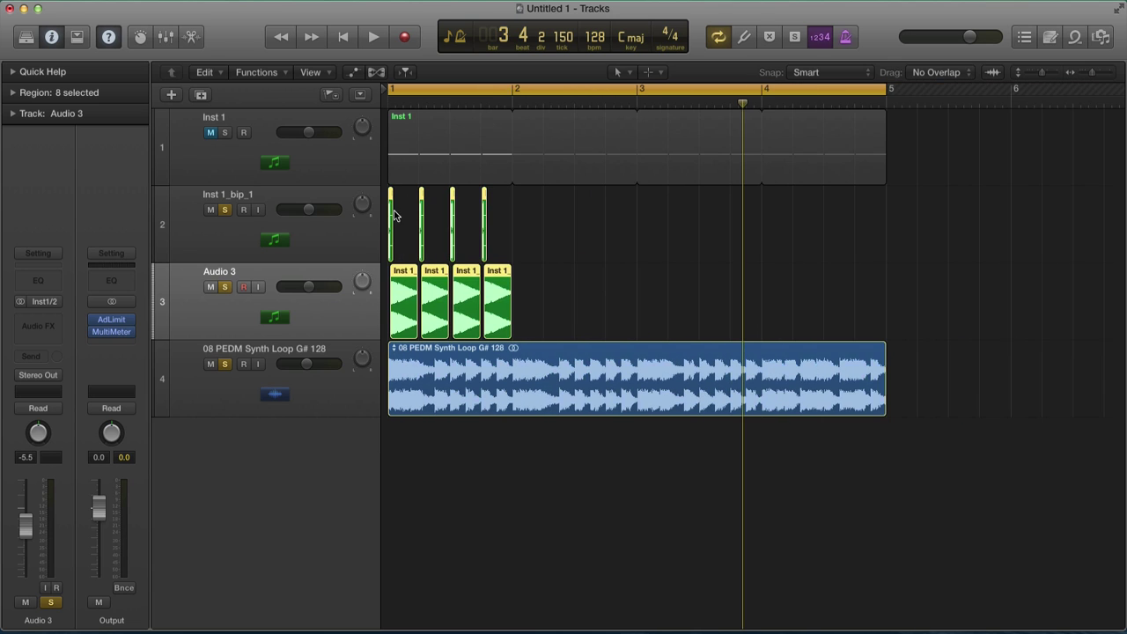
pyautogui.moveTo(388, 206); pyautogui.dragTo(373, 290)
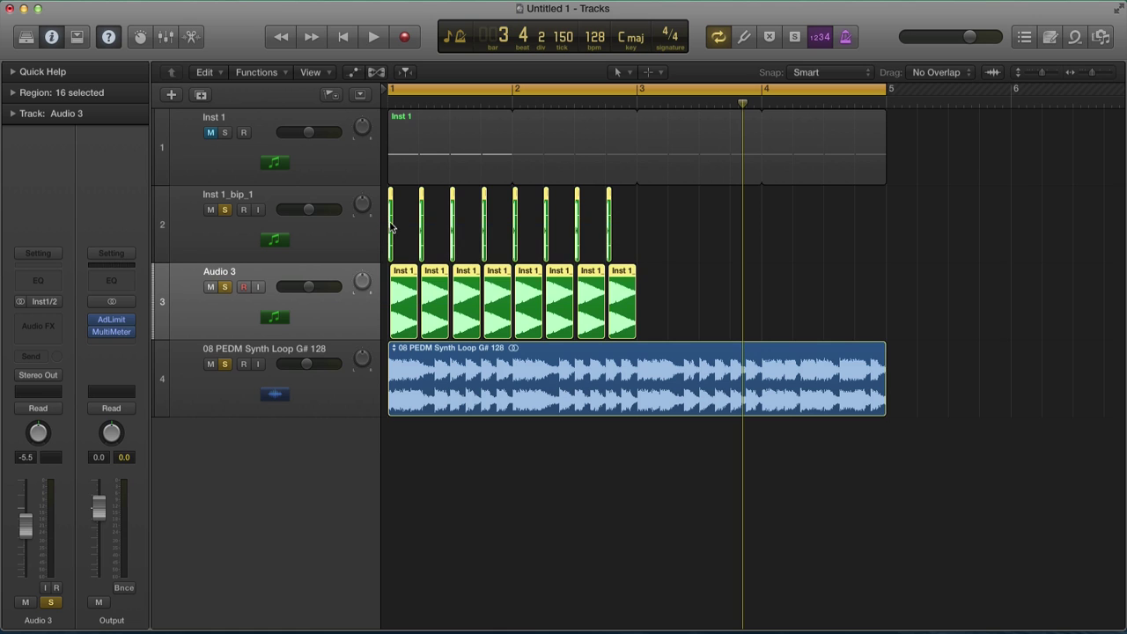
pyautogui.moveTo(421, 227); pyautogui.dragTo(649, 252)
pyautogui.press('super+Left')
pyautogui.click(923, 248)
pyautogui.moveTo(921, 307); pyautogui.dragTo(412, 305)
pyautogui.click(13, 94)
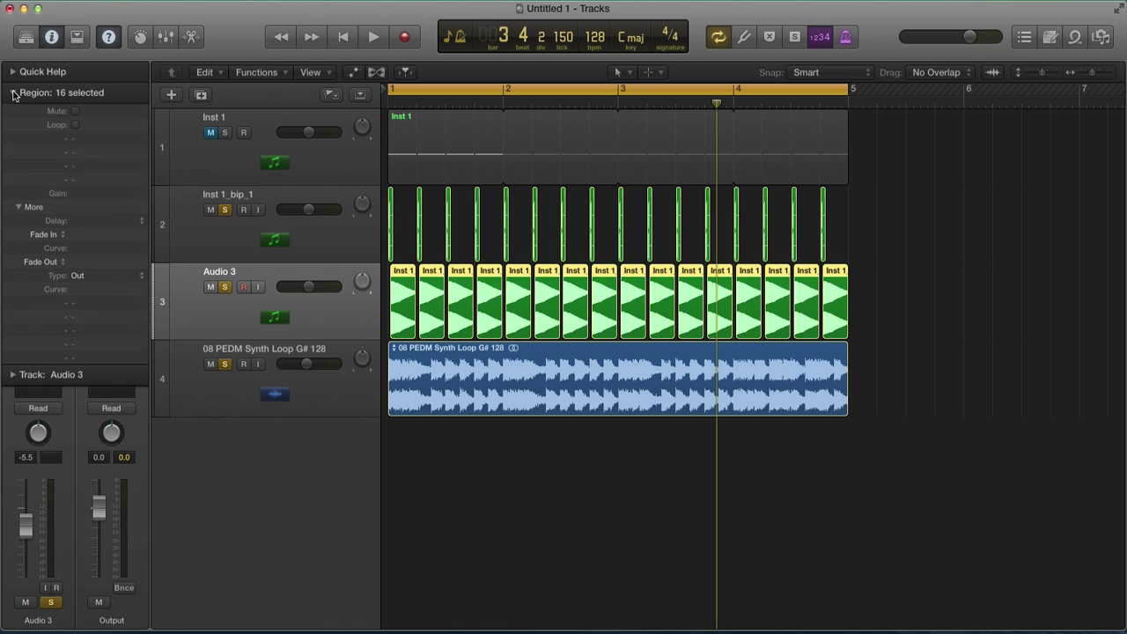
pyautogui.moveTo(92, 258); pyautogui.dragTo(95, 250)
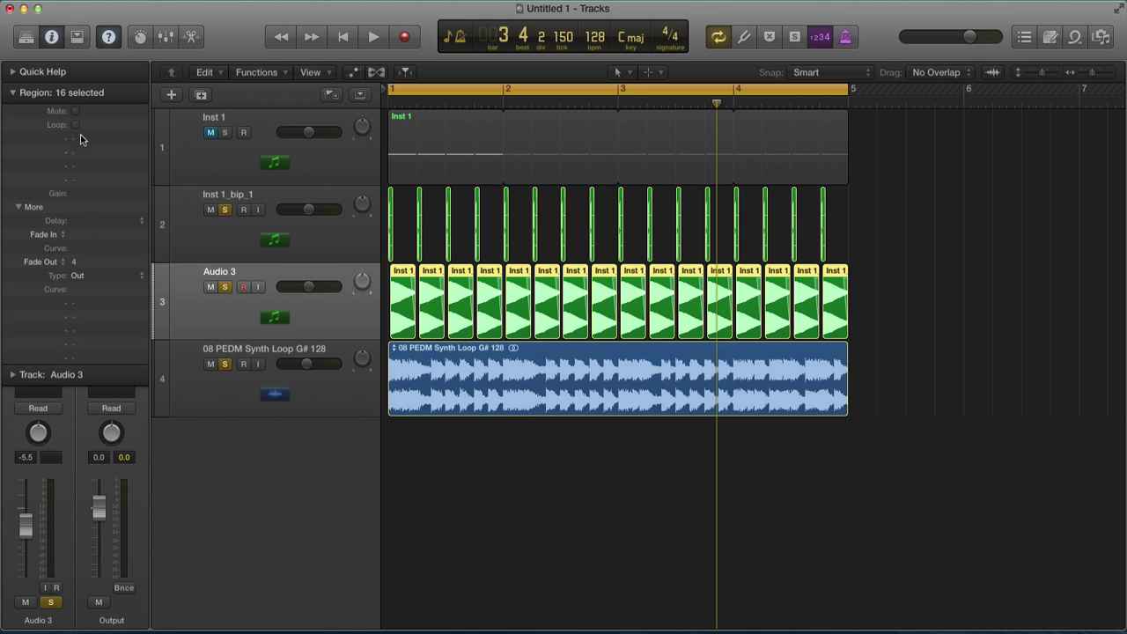
pyautogui.click(10, 92)
pyautogui.click(14, 71)
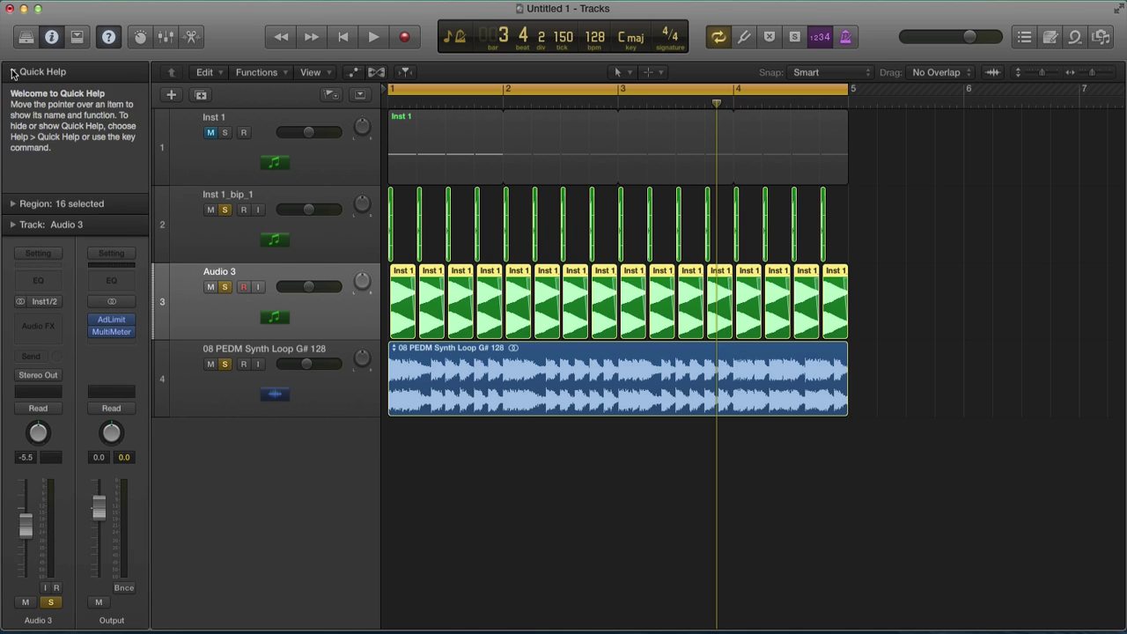
pyautogui.click(13, 71)
pyautogui.click(904, 241)
pyautogui.press('Return')
pyautogui.press('space')
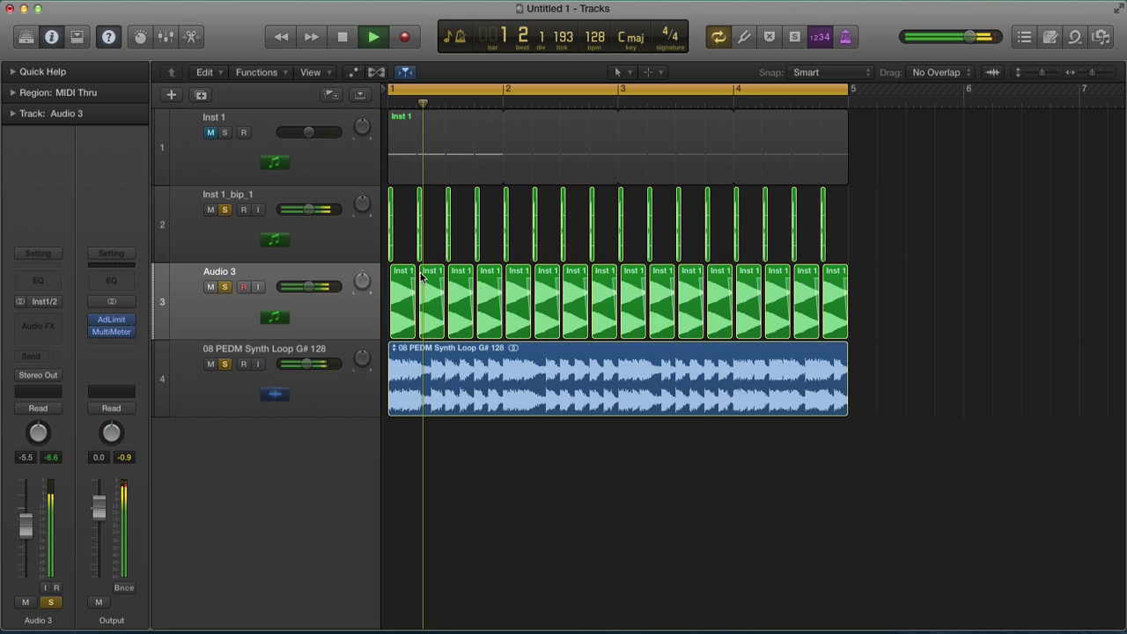
pyautogui.click(225, 252)
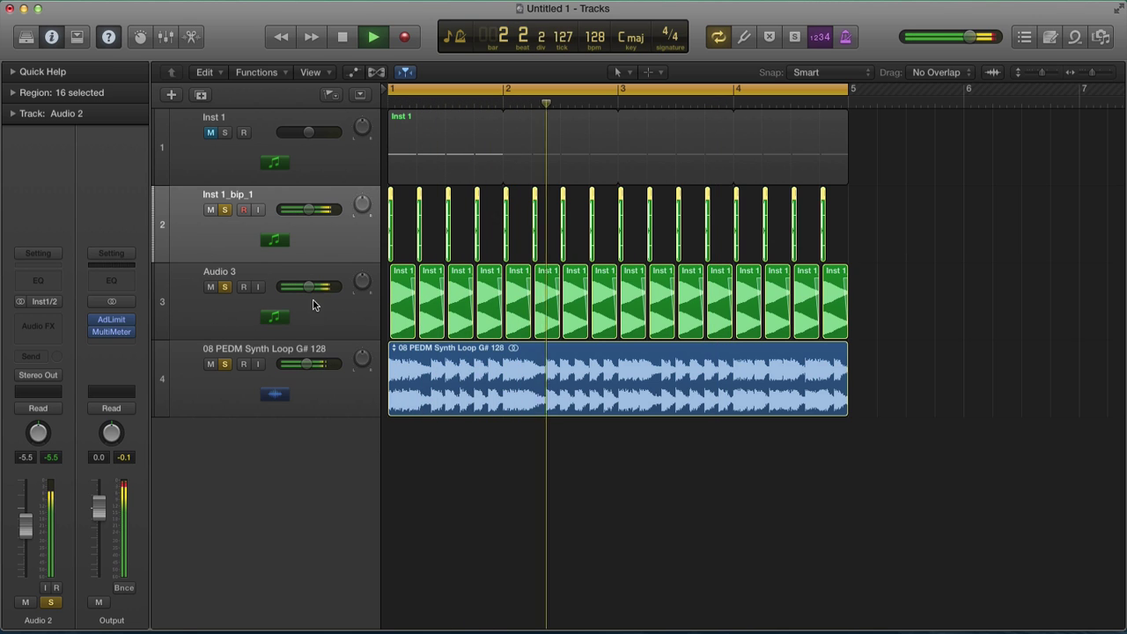
pyautogui.click(360, 305)
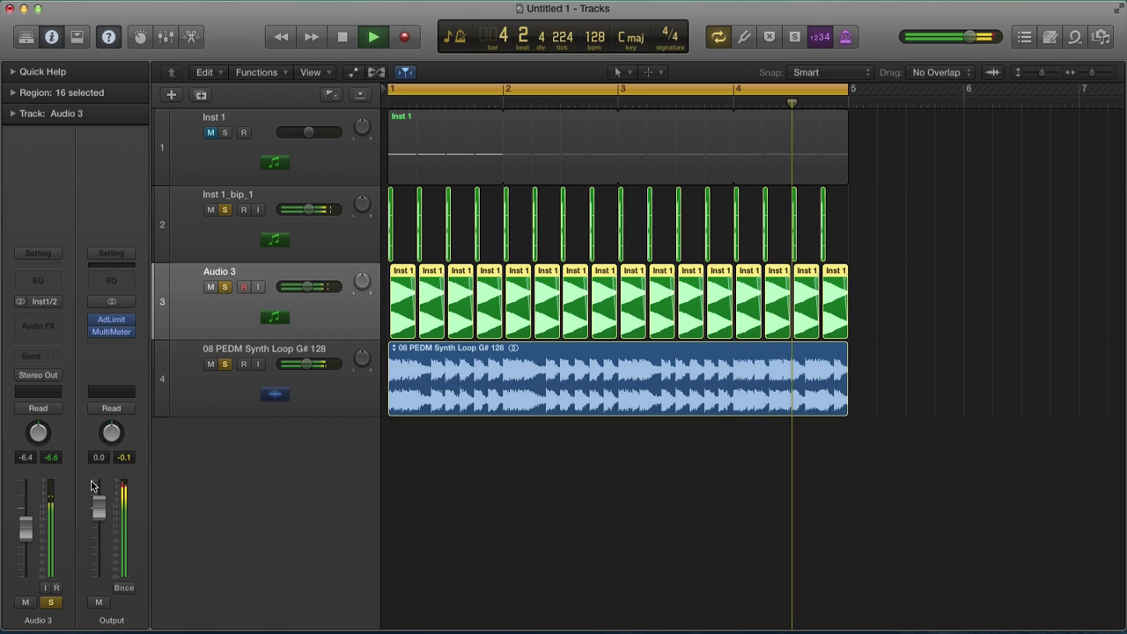
pyautogui.press('space')
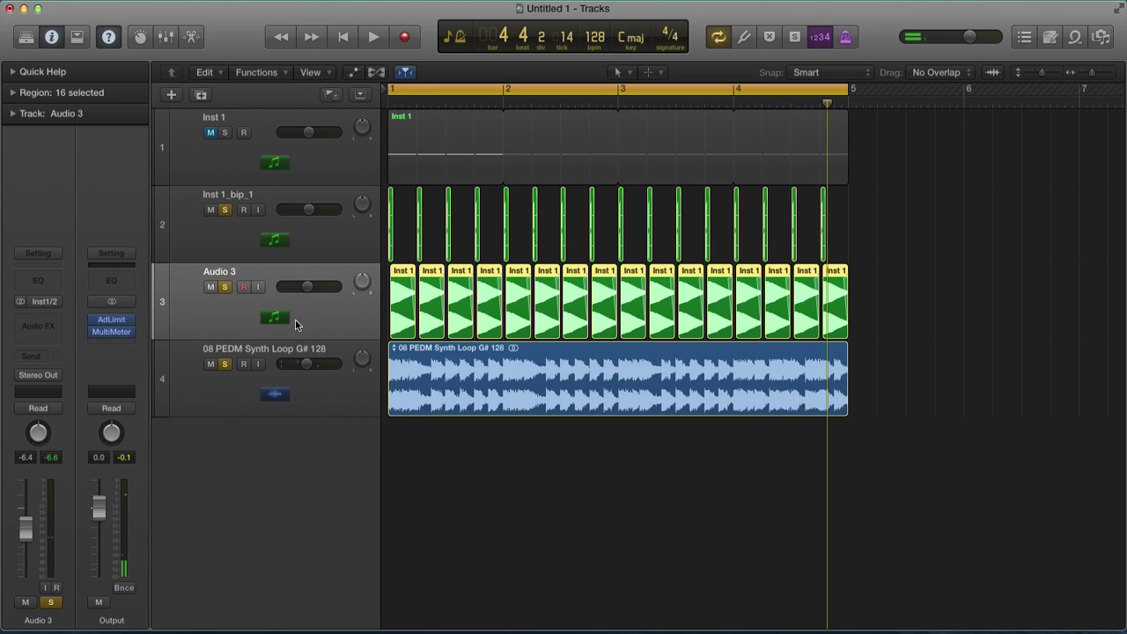
pyautogui.press('x')
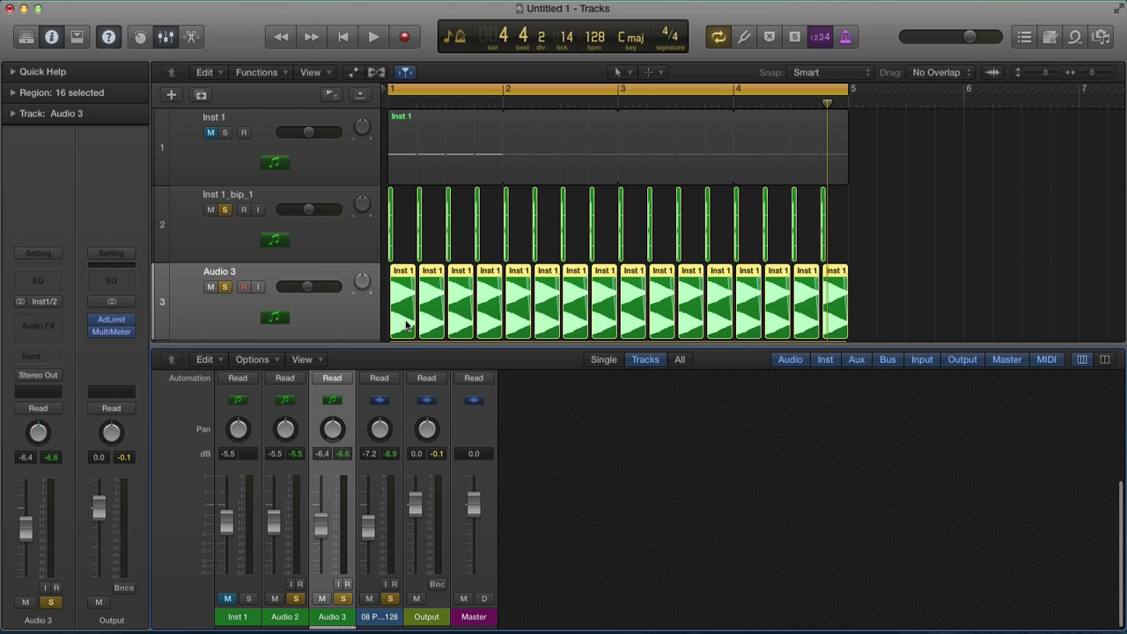
pyautogui.press('x')
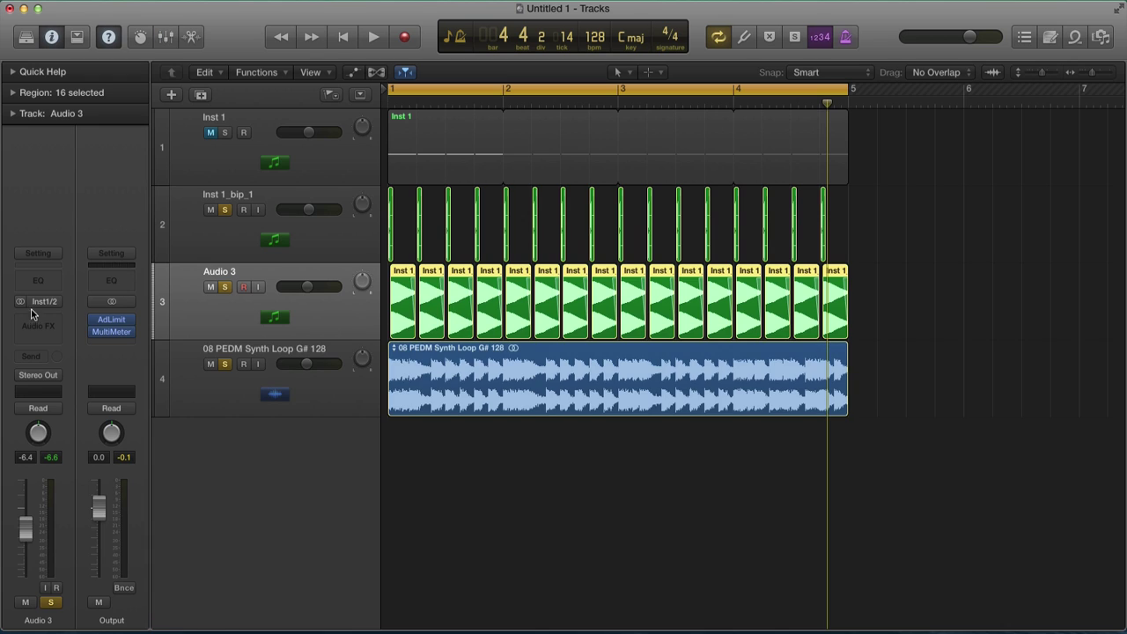
# Insert a stereo Overdrive on Audio 3 with drive 2.75 dB and tone 20000Hz
pyautogui.click(32, 317)
pyautogui.moveTo(91, 365)
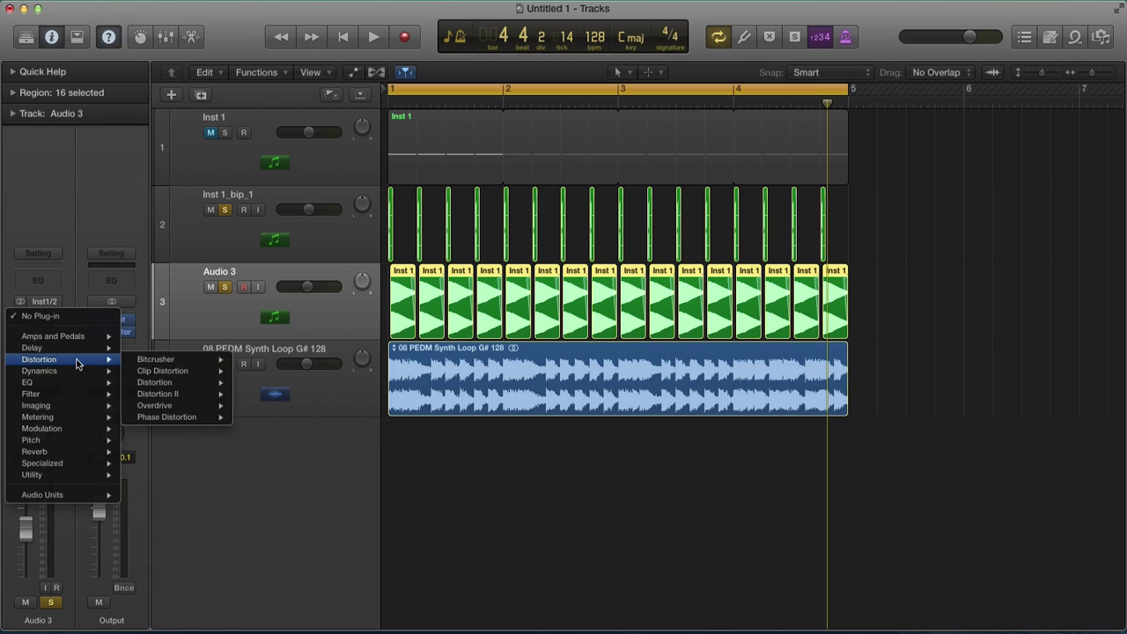
pyautogui.click(261, 406)
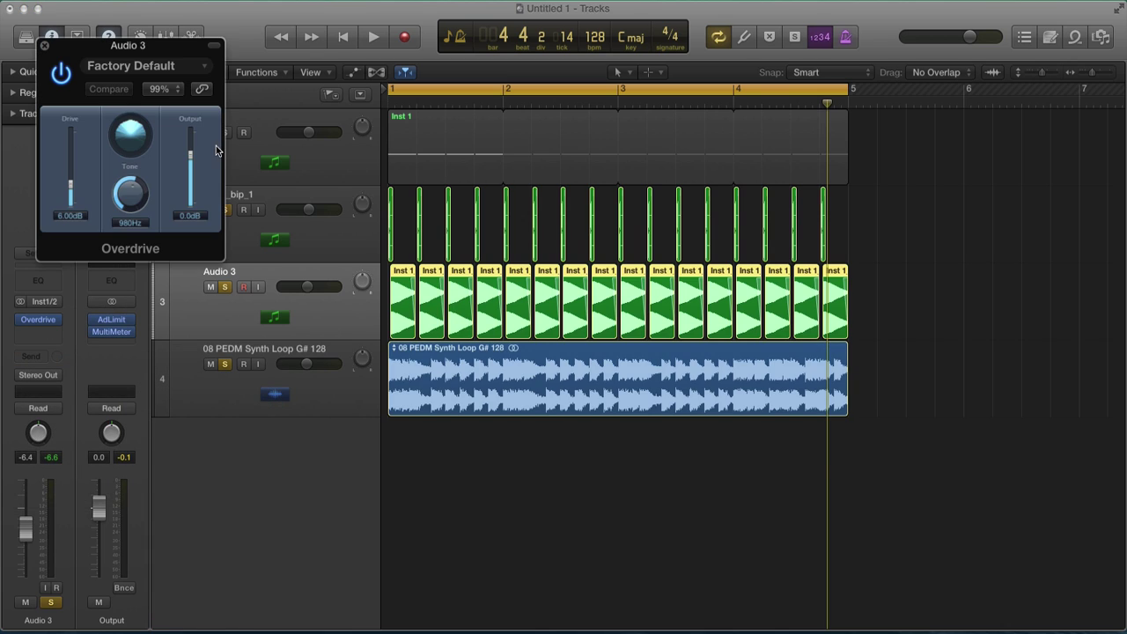
pyautogui.click(131, 193)
pyautogui.press('space')
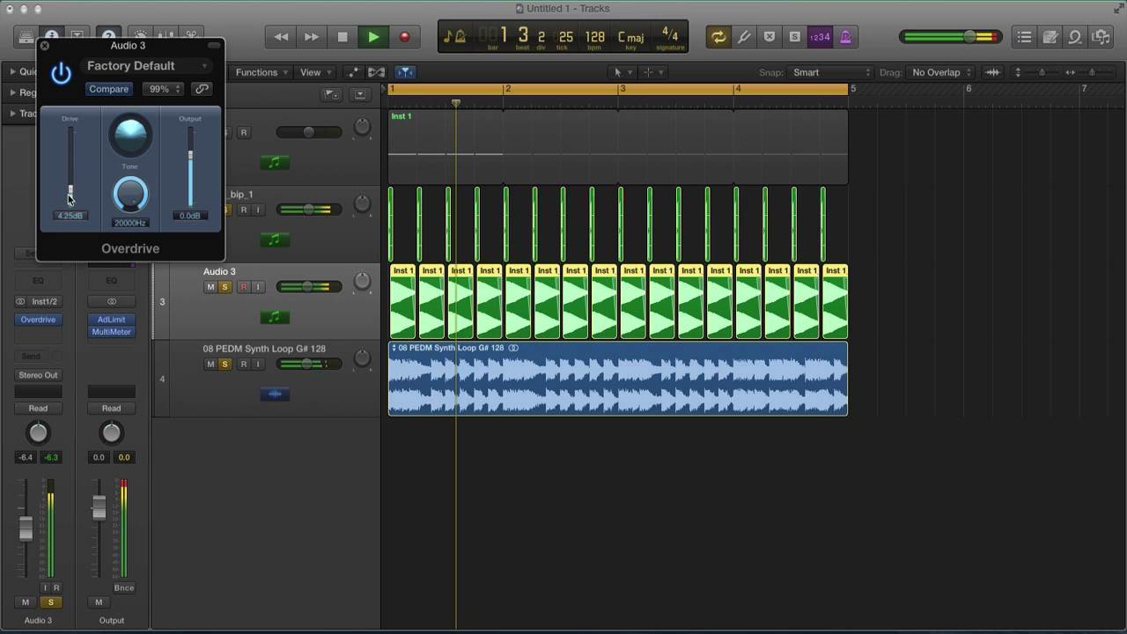
pyautogui.moveTo(69, 195); pyautogui.dragTo(75, 202)
pyautogui.click(43, 48)
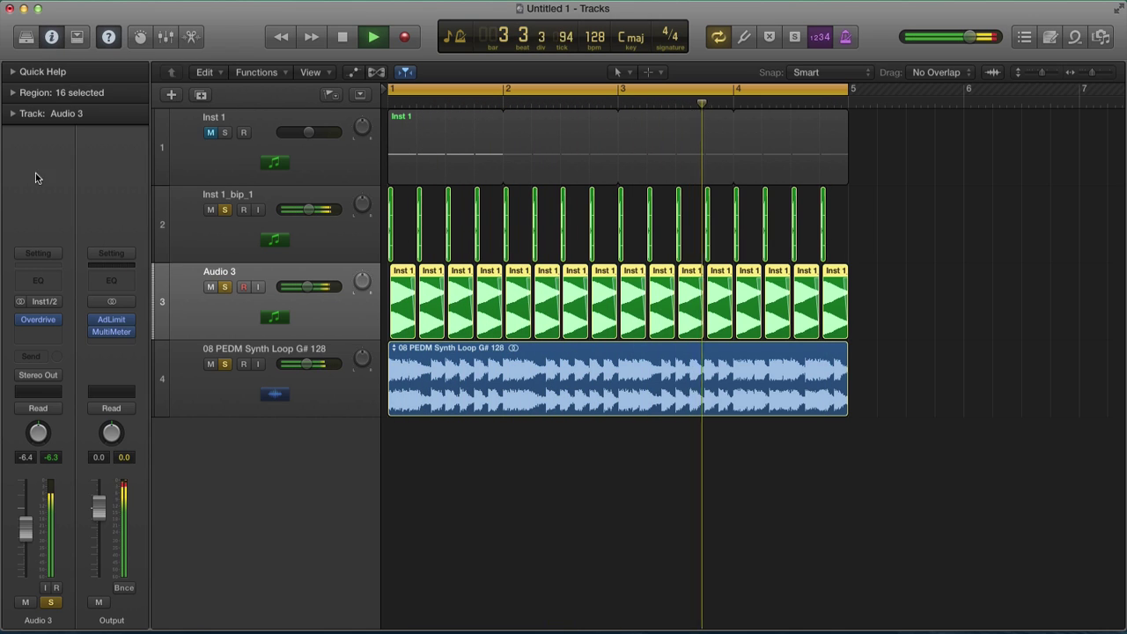
# Insert a Channel EQ on Audio 3 and set band 3 to a narrow, shallow cut at 50 Hz
pyautogui.click(52, 320)
pyautogui.moveTo(54, 397)
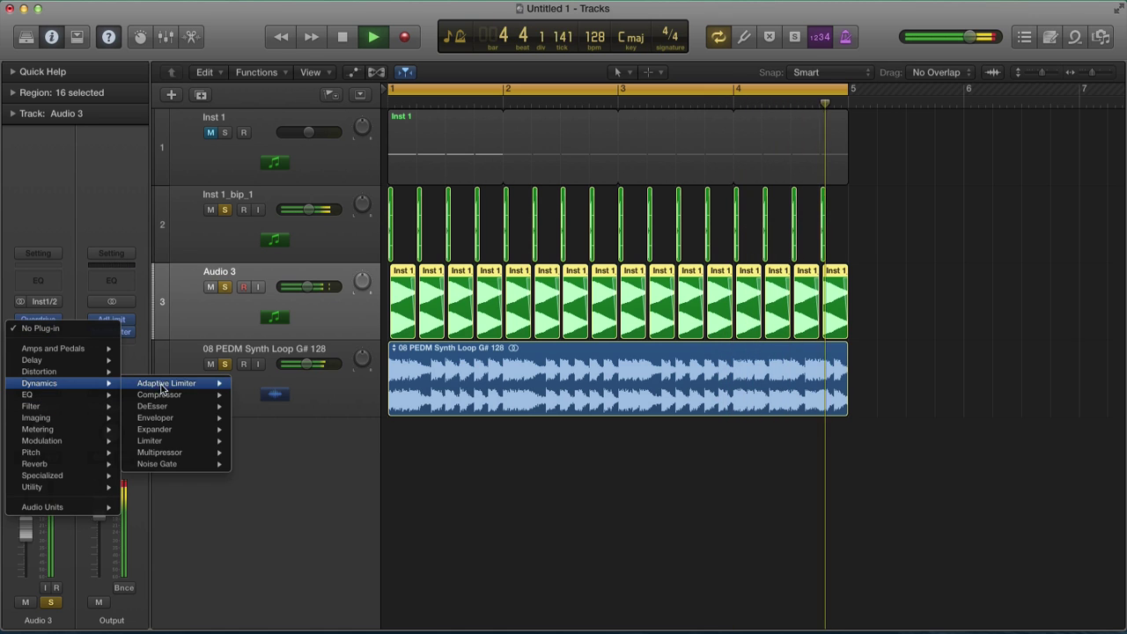
pyautogui.click(271, 317)
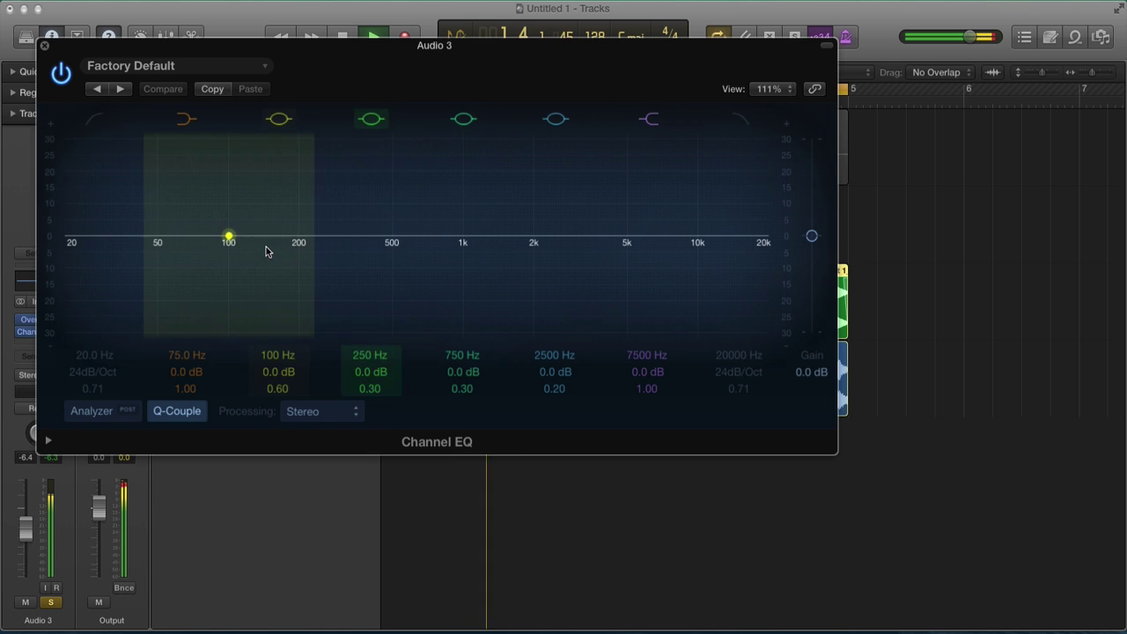
pyautogui.doubleClick(273, 356)
pyautogui.write('50')
pyautogui.press('Return')
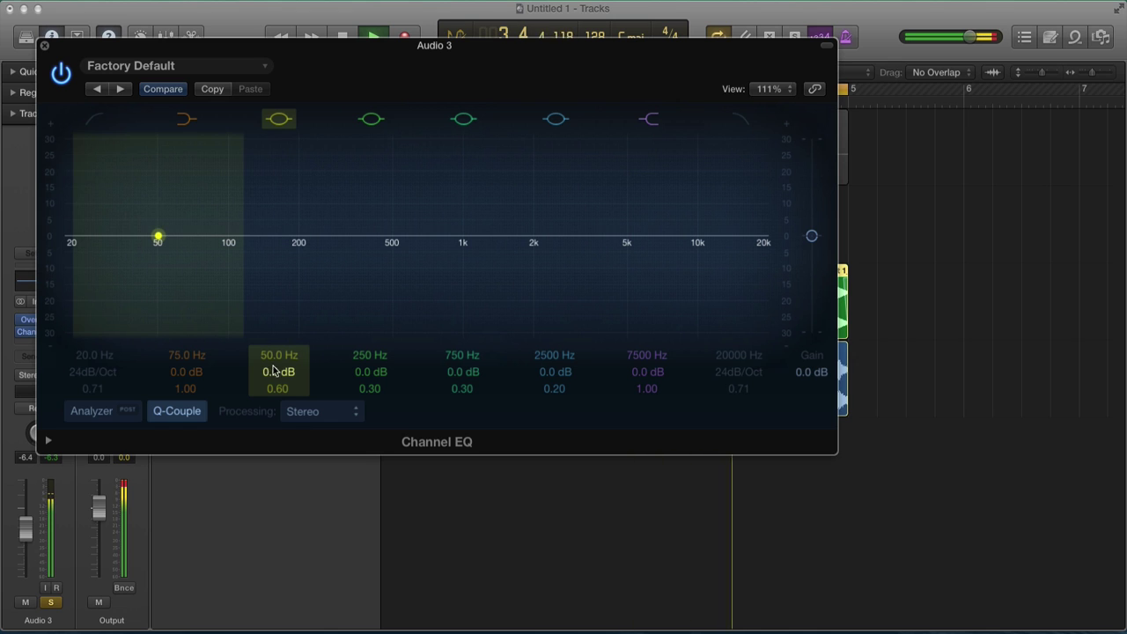
pyautogui.moveTo(280, 372); pyautogui.dragTo(276, 388)
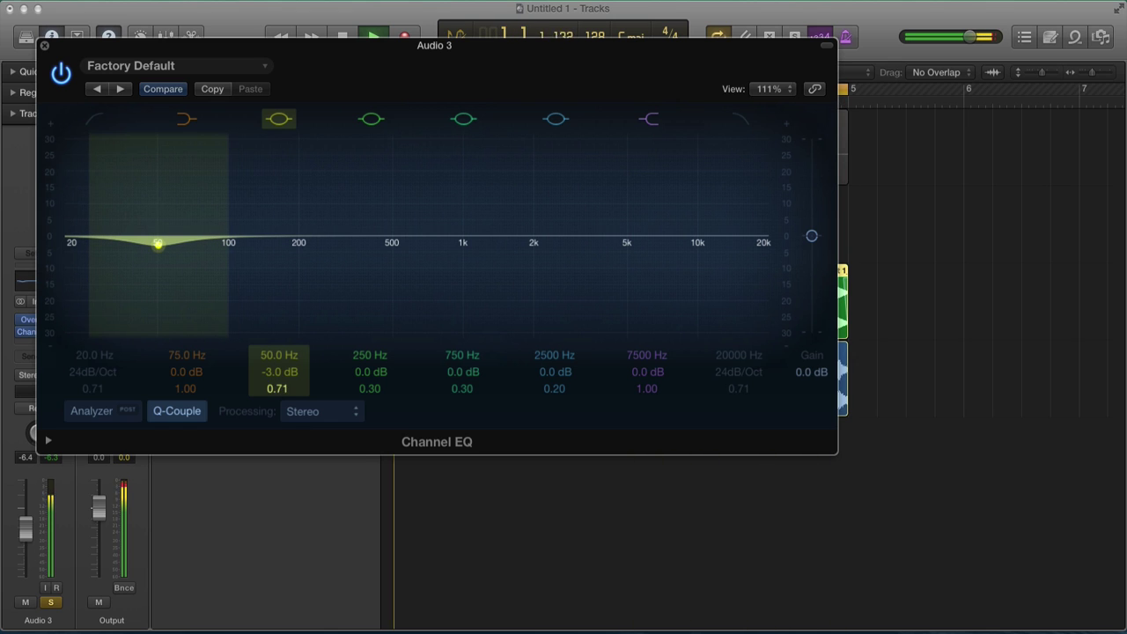
pyautogui.scroll(3, 277, 389)
pyautogui.moveTo(276, 388); pyautogui.dragTo(276, 369)
# Reshape the low-mid bands, boosting around 220 Hz by +2.0 dB and narrowing the 520 Hz band
pyautogui.moveTo(370, 372)
pyautogui.mouseDown()
pyautogui.moveTo(370, 349)
pyautogui.moveTo(370, 380)
pyautogui.mouseUp()
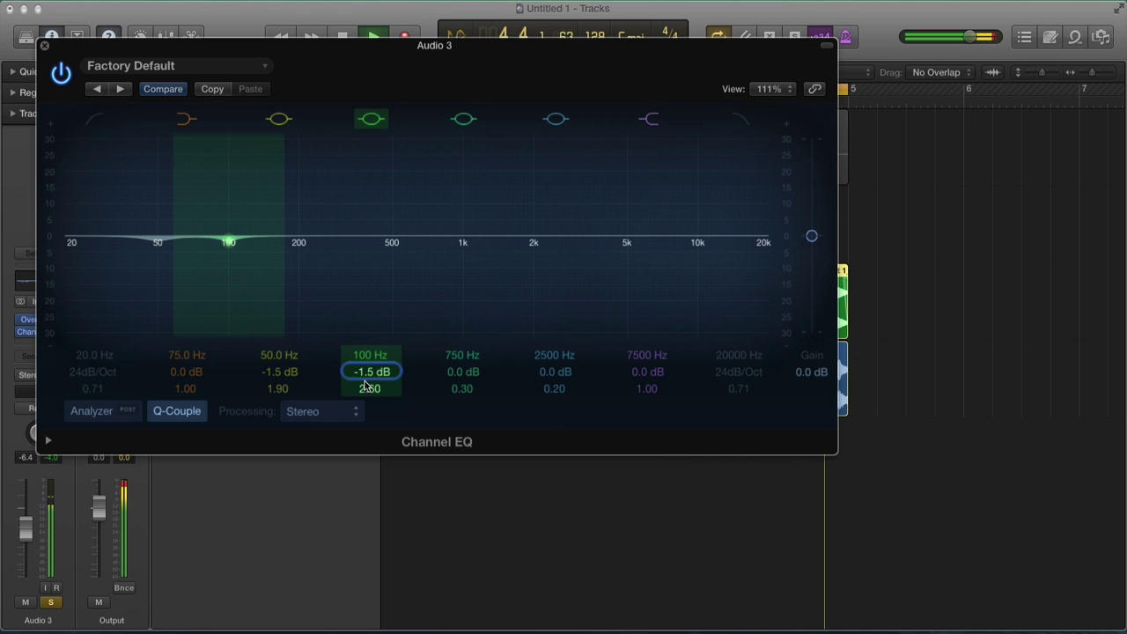
pyautogui.moveTo(434, 236); pyautogui.dragTo(397, 230)
pyautogui.moveTo(462, 388)
pyautogui.mouseDown()
pyautogui.moveTo(461, 368)
pyautogui.moveTo(461, 378)
pyautogui.mouseUp()
# Add a stereo AutoFilter to Audio 3 with Fatness 100%, Resonance 14% and Cutoff 46%
pyautogui.click(44, 45)
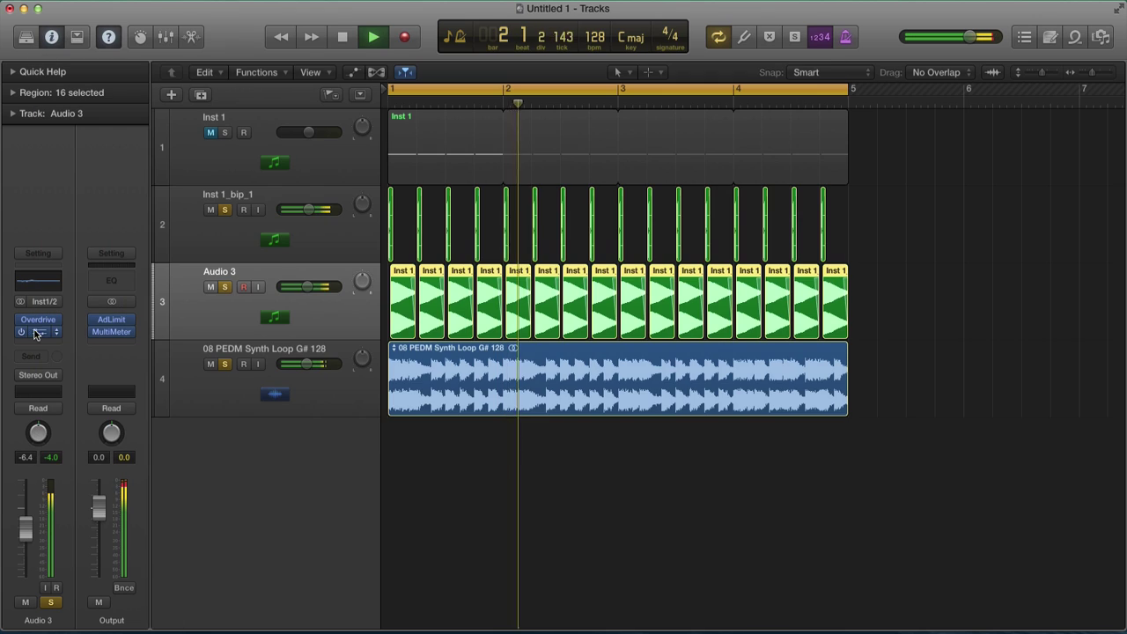
pyautogui.click(35, 344)
pyautogui.moveTo(88, 420)
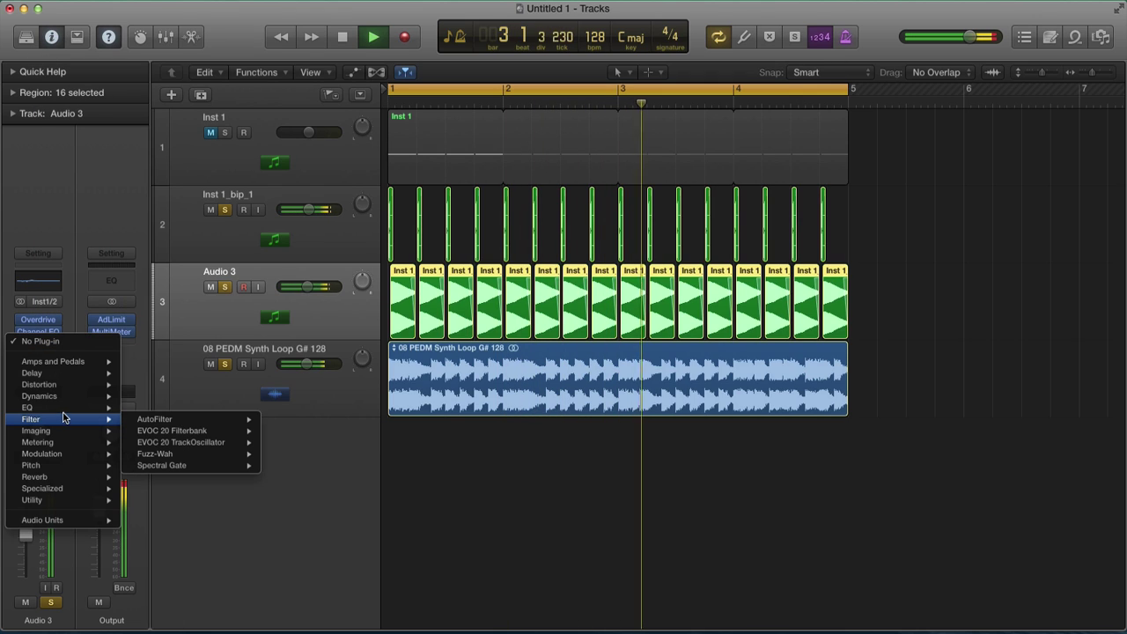
pyautogui.moveTo(201, 422)
pyautogui.click(282, 420)
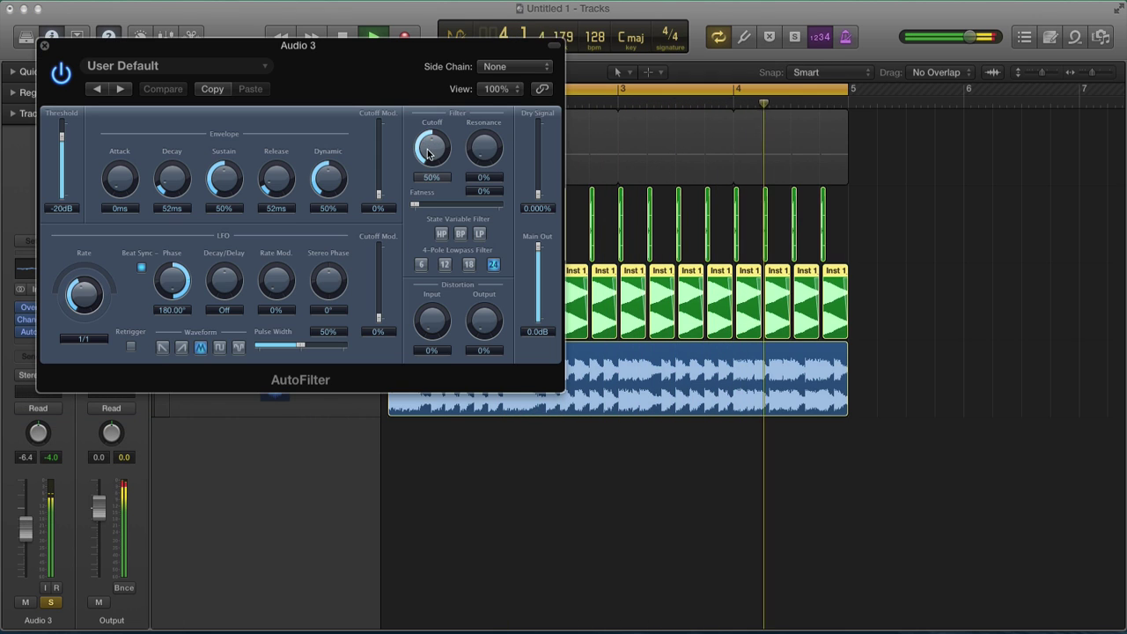
pyautogui.moveTo(419, 206); pyautogui.dragTo(501, 205)
pyautogui.moveTo(483, 151)
pyautogui.mouseDown()
pyautogui.moveTo(483, 141)
pyautogui.moveTo(428, 143)
pyautogui.moveTo(484, 156)
pyautogui.mouseUp()
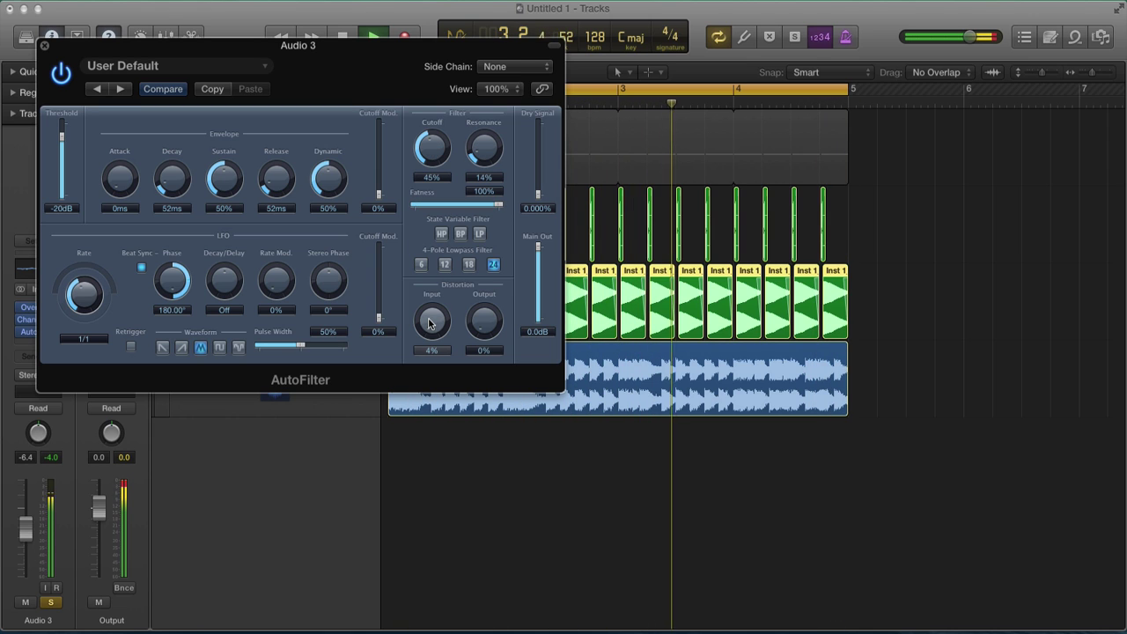
pyautogui.moveTo(430, 152); pyautogui.dragTo(431, 148)
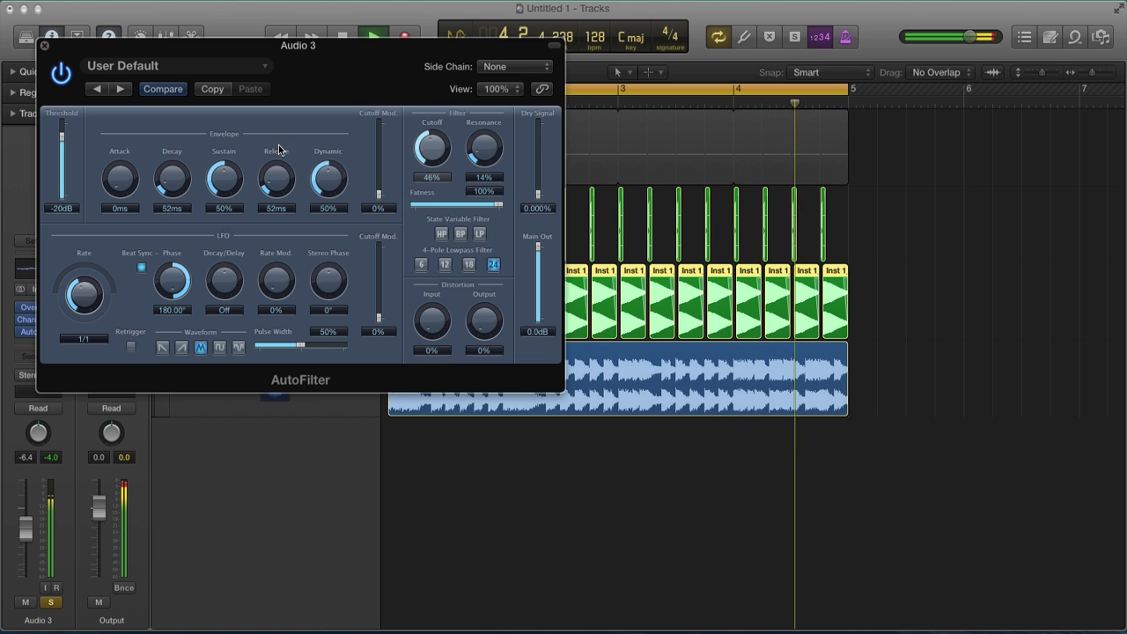
pyautogui.click(43, 45)
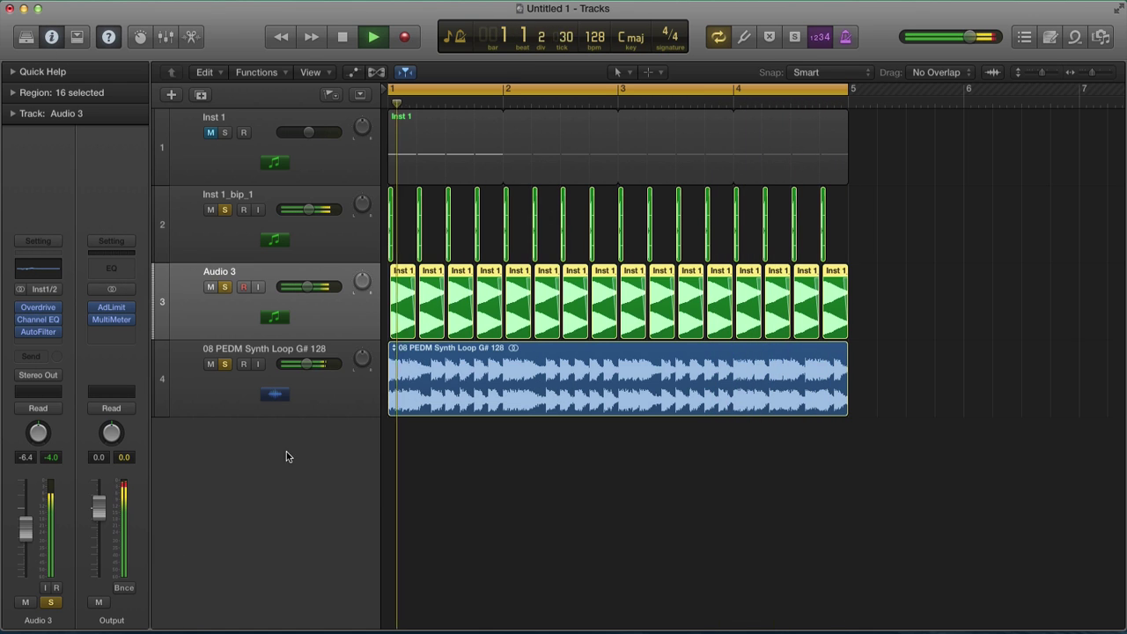
# Insert Clip Distortion on Audio 3 and position its window over the tracks
pyautogui.press('space')
pyautogui.click(35, 345)
pyautogui.moveTo(53, 385)
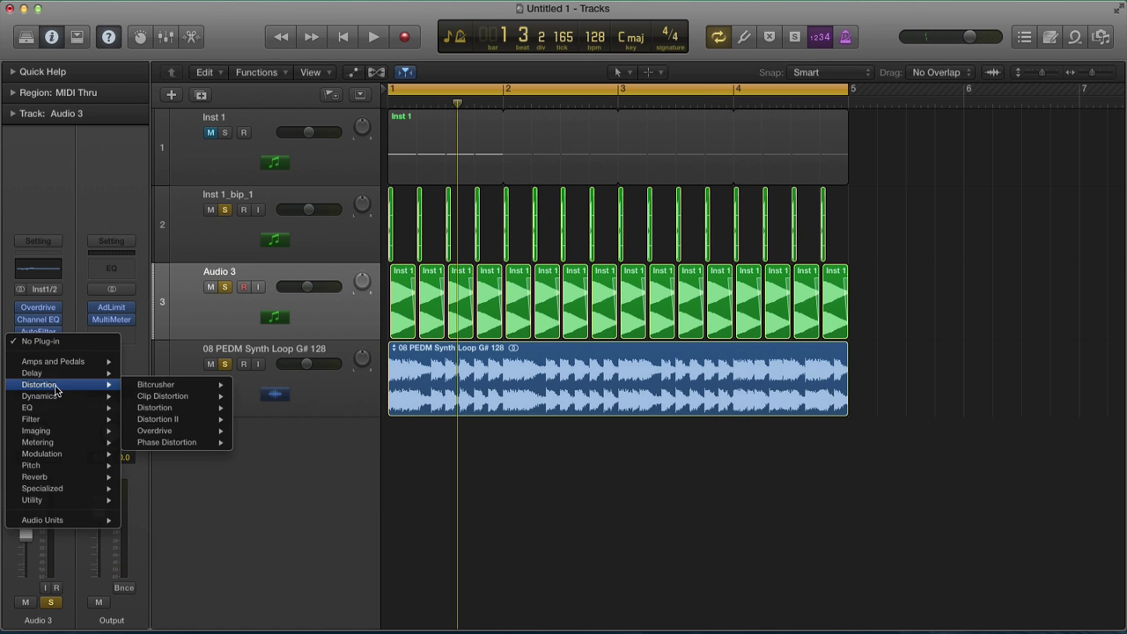
pyautogui.moveTo(180, 398)
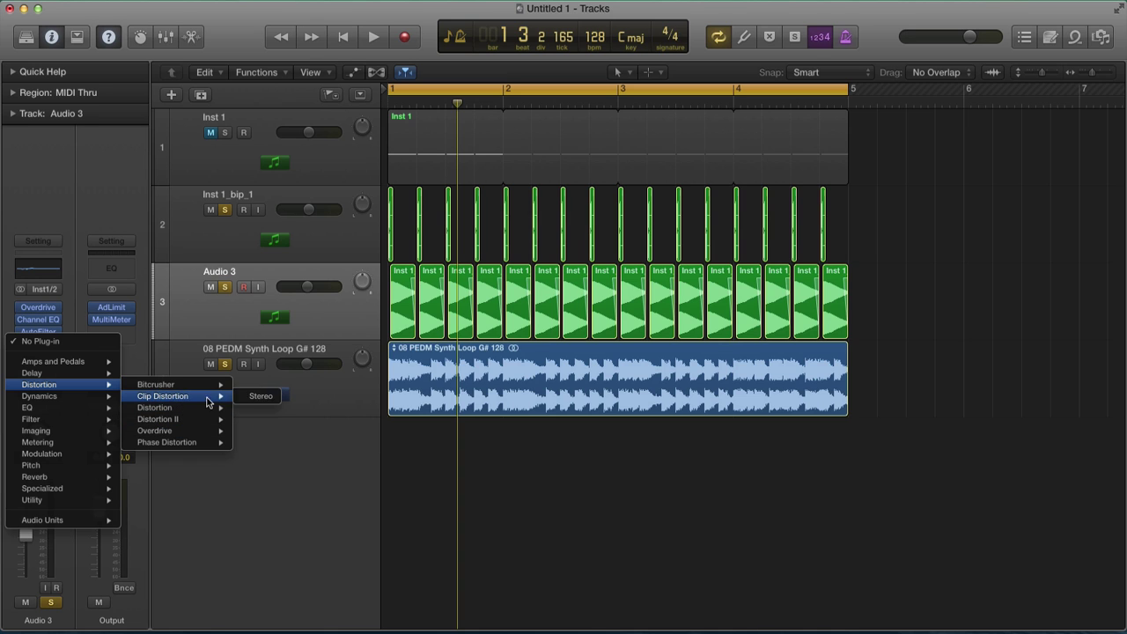
pyautogui.click(253, 399)
pyautogui.moveTo(190, 53); pyautogui.dragTo(605, 102)
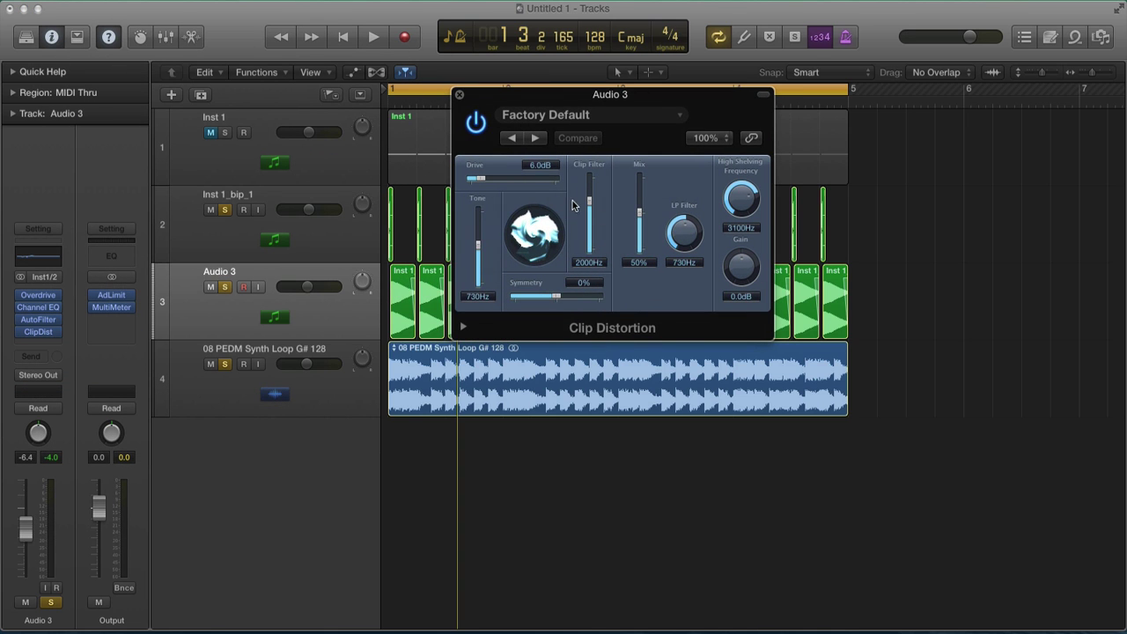
pyautogui.press('space')
# Set Clip Distortion to drive 28 dB, tone 2500Hz, mix 28%, clip filter 240Hz and symmetry +18%
pyautogui.moveTo(639, 215); pyautogui.dragTo(639, 219)
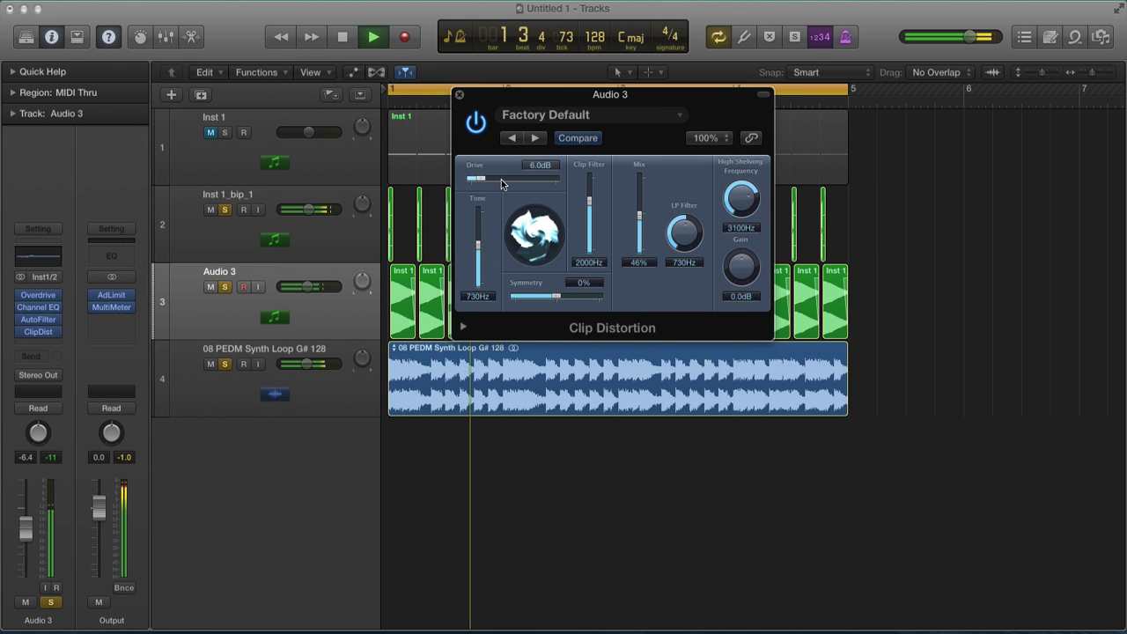
pyautogui.moveTo(499, 179); pyautogui.dragTo(518, 181)
pyautogui.moveTo(478, 245); pyautogui.dragTo(513, 220)
pyautogui.moveTo(641, 225); pyautogui.dragTo(640, 239)
pyautogui.moveTo(589, 198); pyautogui.dragTo(589, 219)
pyautogui.moveTo(556, 297)
pyautogui.mouseDown()
pyautogui.moveTo(542, 301)
pyautogui.moveTo(566, 301)
pyautogui.mouseUp()
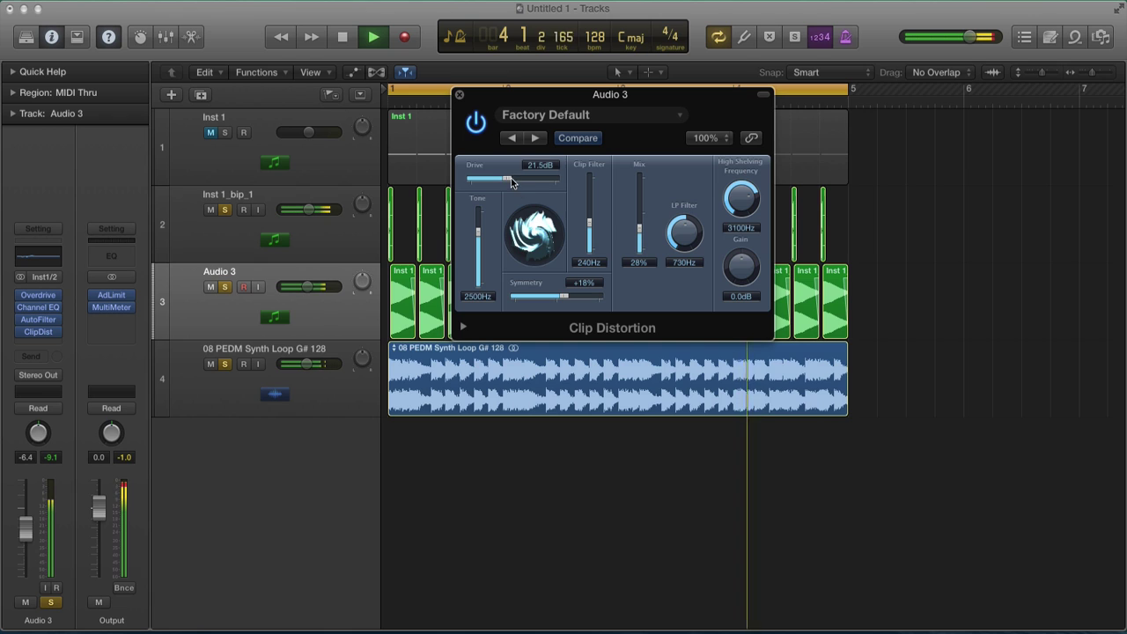
pyautogui.moveTo(514, 181); pyautogui.dragTo(520, 179)
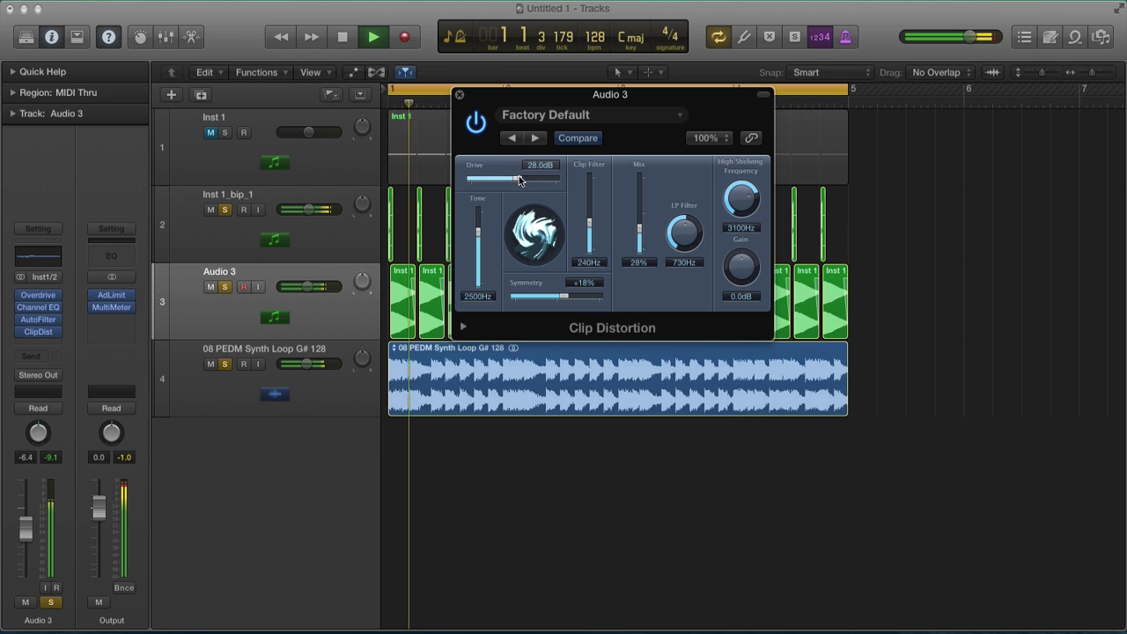
pyautogui.press('space')
pyautogui.click(458, 94)
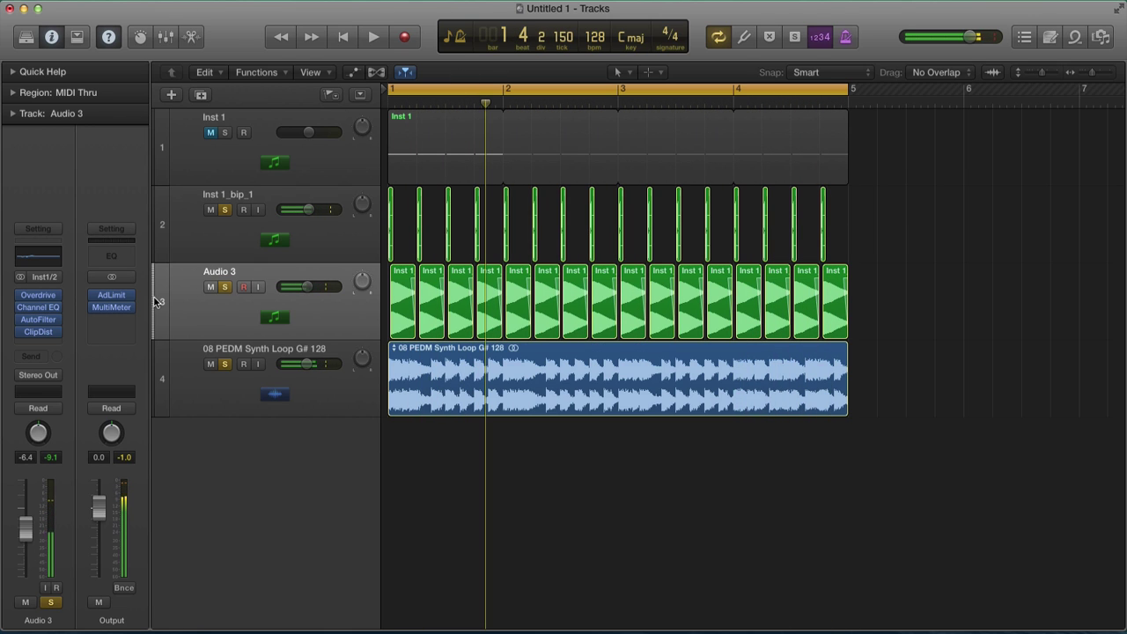